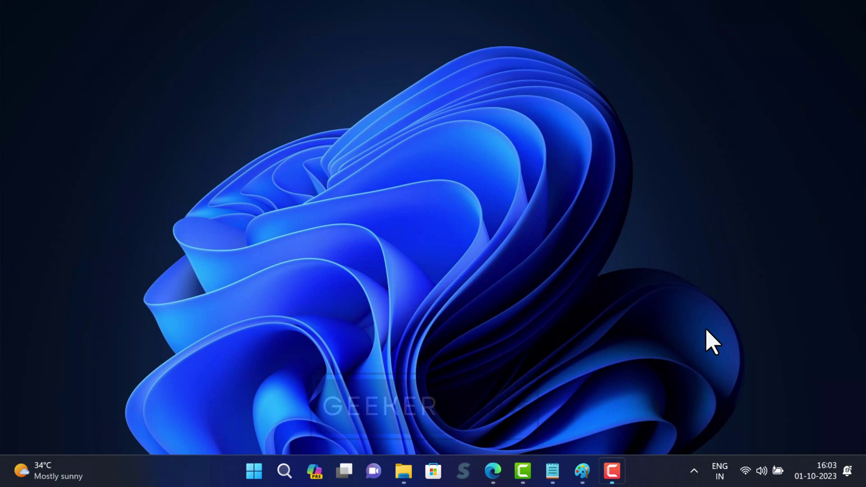
Diagnose network problems from the tray network icon in Get Help.
right_click(746, 474)
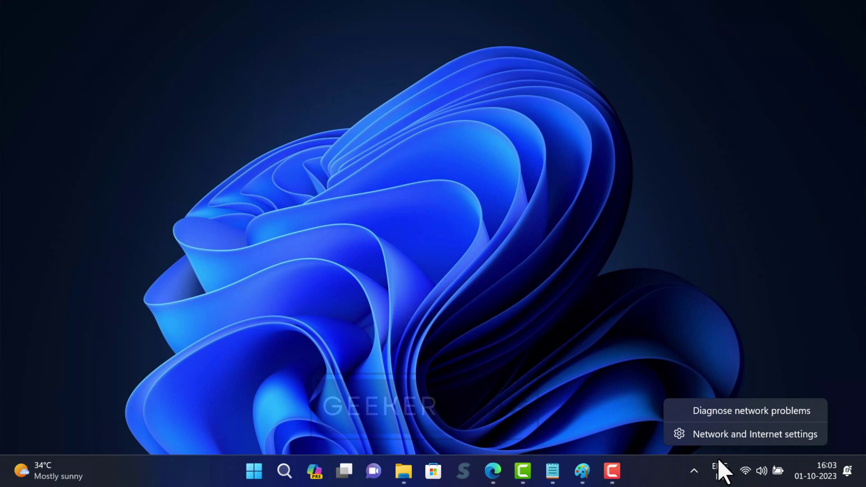
left_click(683, 414)
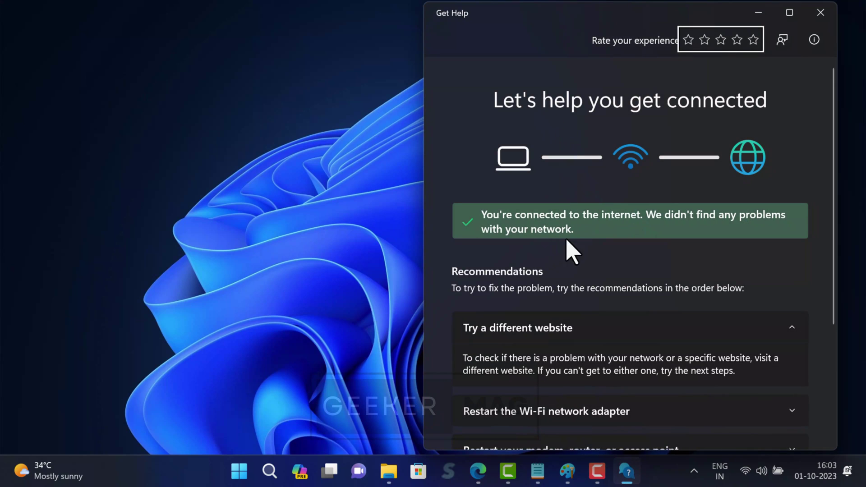
scroll(582, 278, "down", 3)
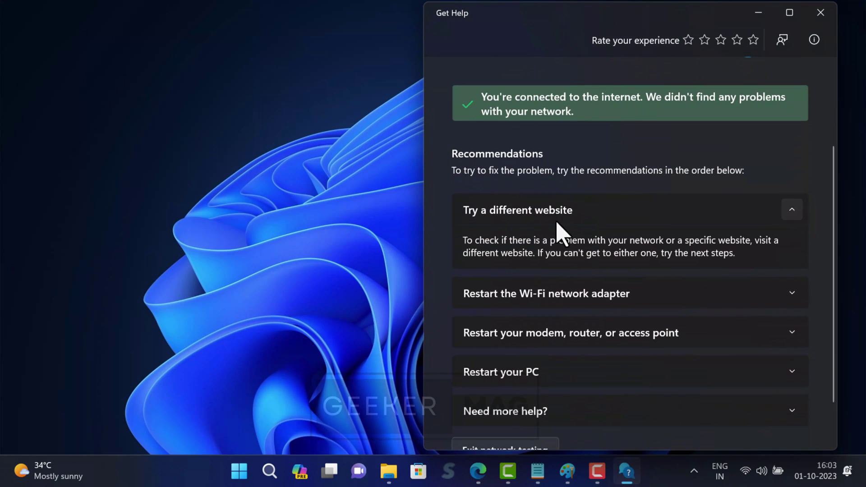
scroll(654, 201, "down", 2)
Expand the restart Wi-Fi adapter, modem/router, PC and need-more-help recommendations.
left_click_drag(463, 185, 793, 248)
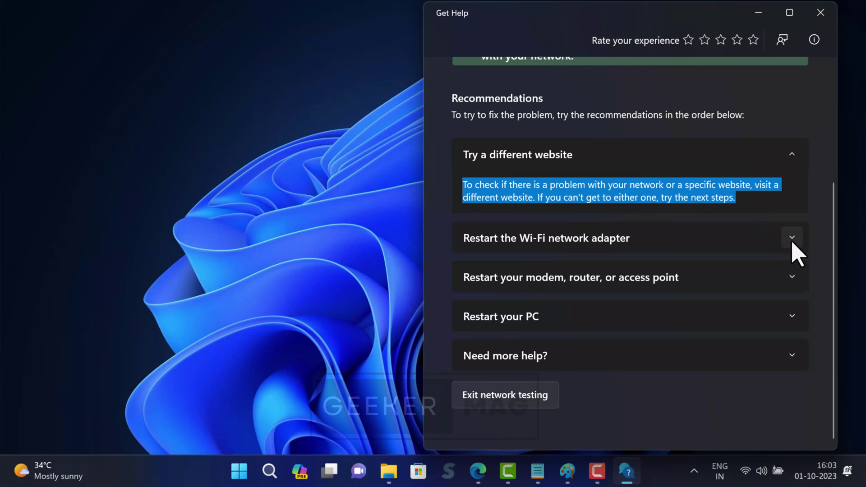
left_click(793, 244)
left_click(794, 277)
left_click(794, 318)
left_click(793, 359)
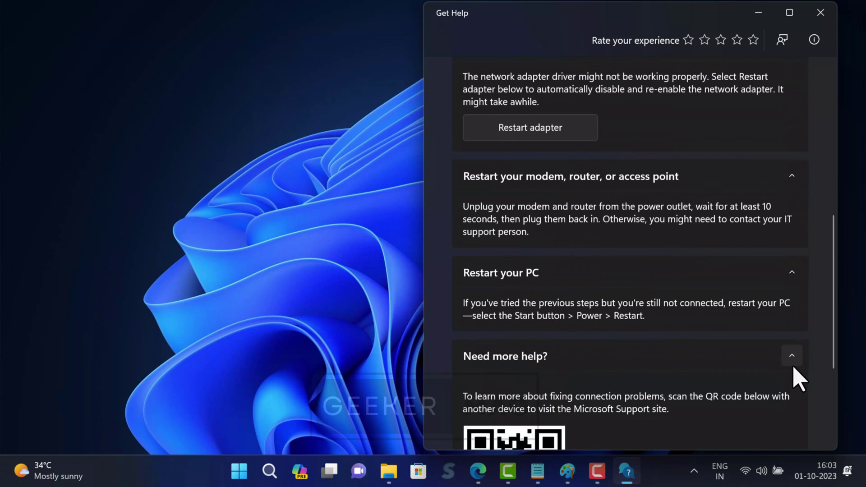
scroll(794, 374, "up", 10)
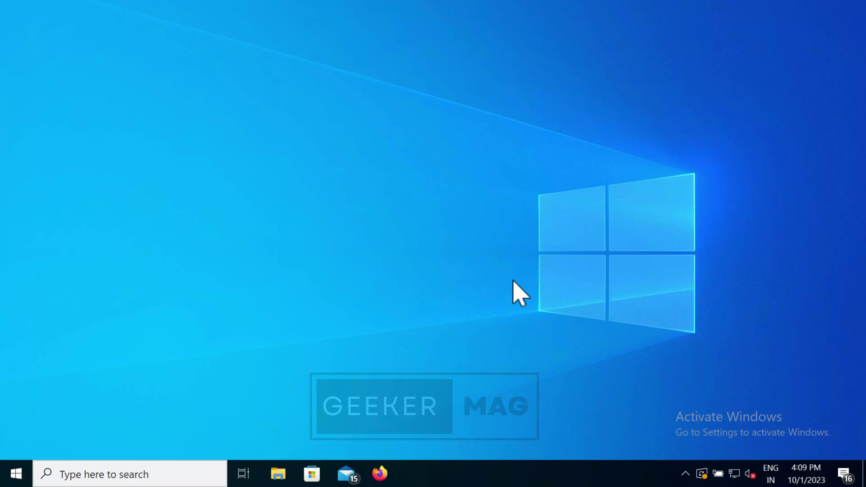
Run the Network Adapter troubleshooter from the tray icon and close it when finished.
right_click(734, 474)
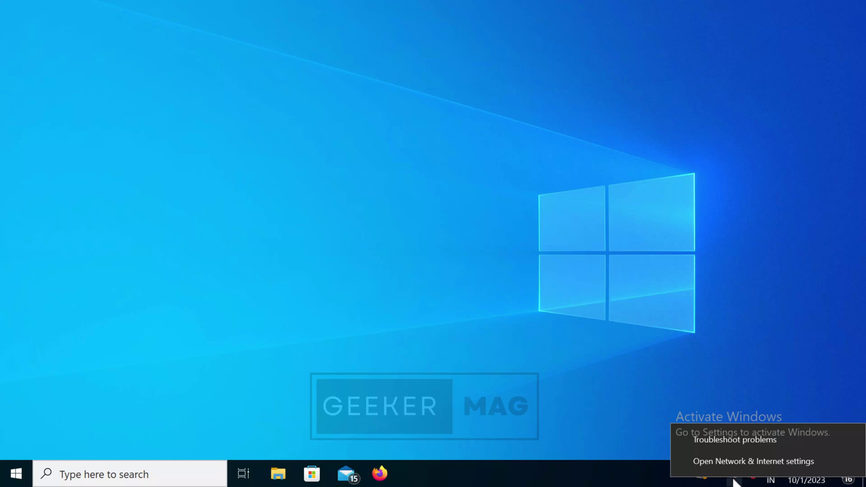
left_click(785, 441)
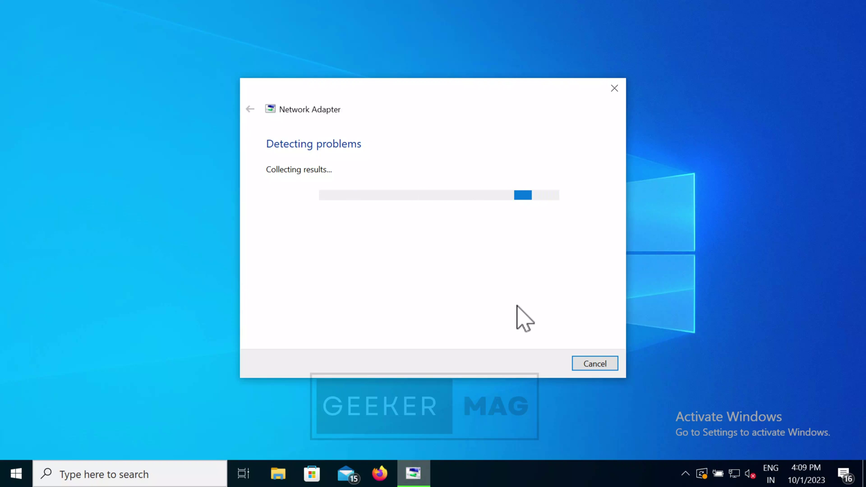
left_click(590, 364)
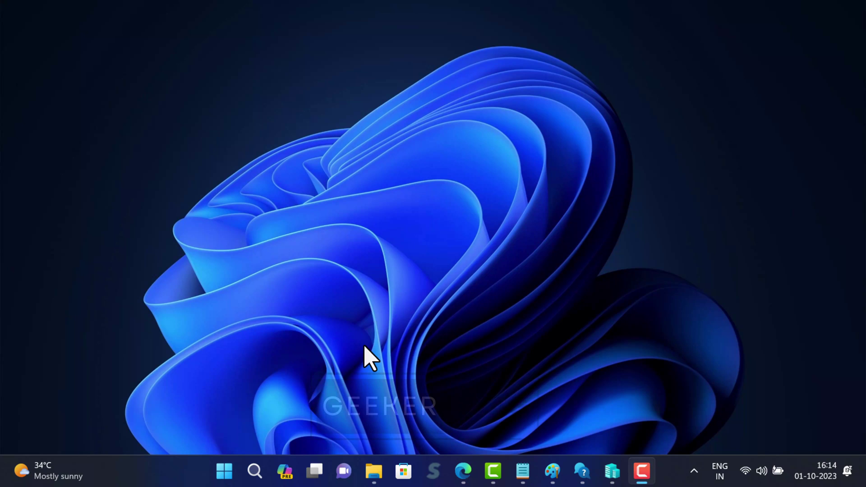
Open Command Prompt as administrator and approve the UAC prompt.
left_click(252, 479)
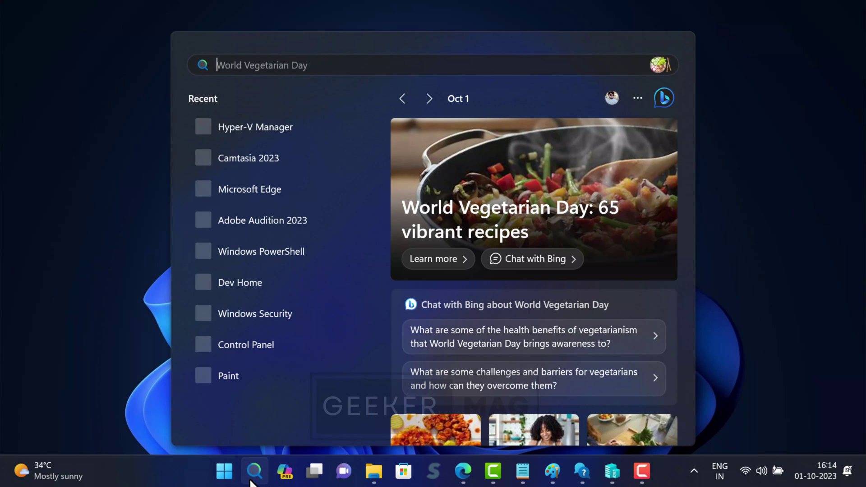
type("cmd")
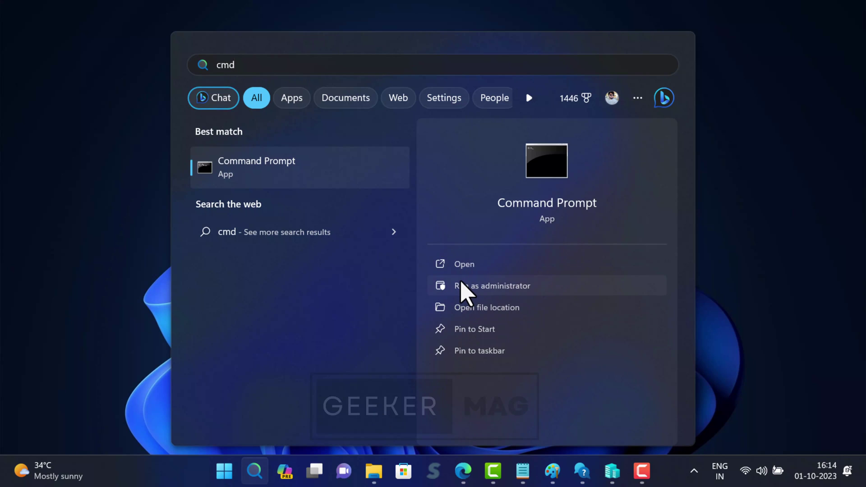
left_click(462, 286)
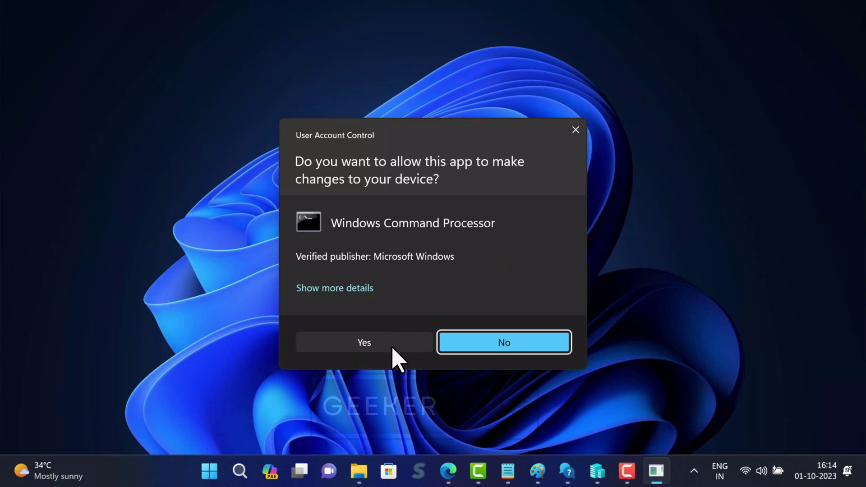
left_click(392, 349)
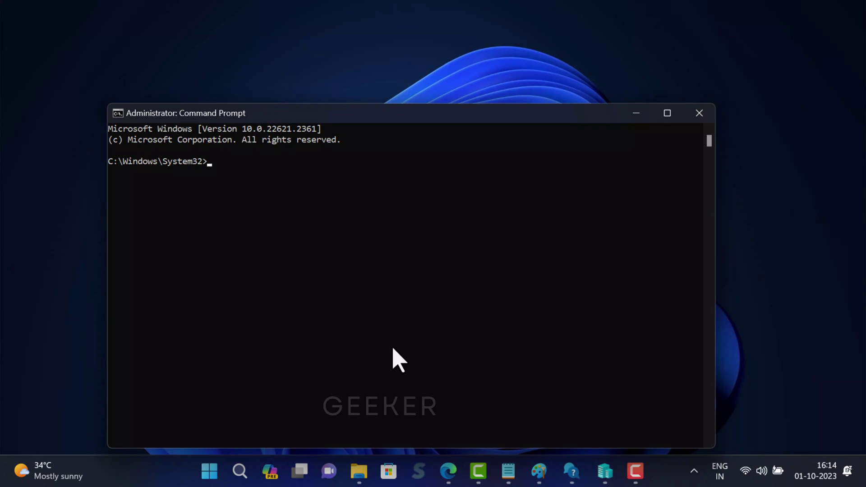
Run ipconfig /flushdns and ipconfig /registerdns.
type("ipconf")
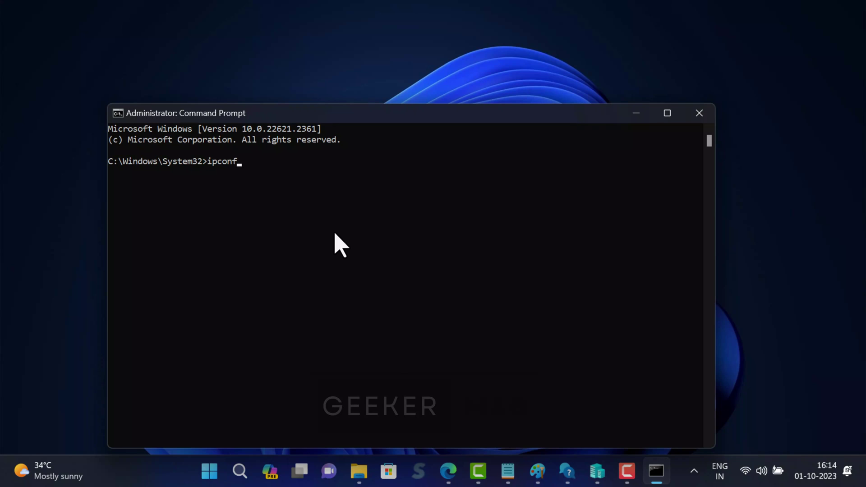
type("ig //")
key("BackSpace")
type("flushdns")
key("Return")
type("i")
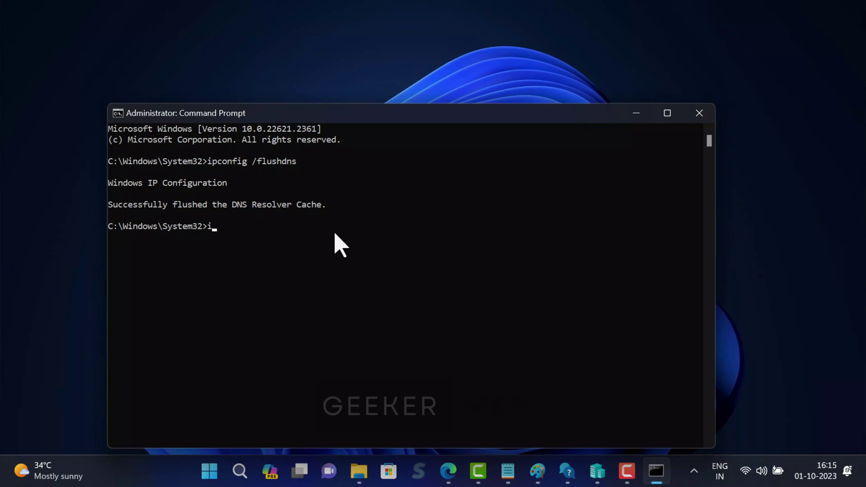
type("pconfig /register")
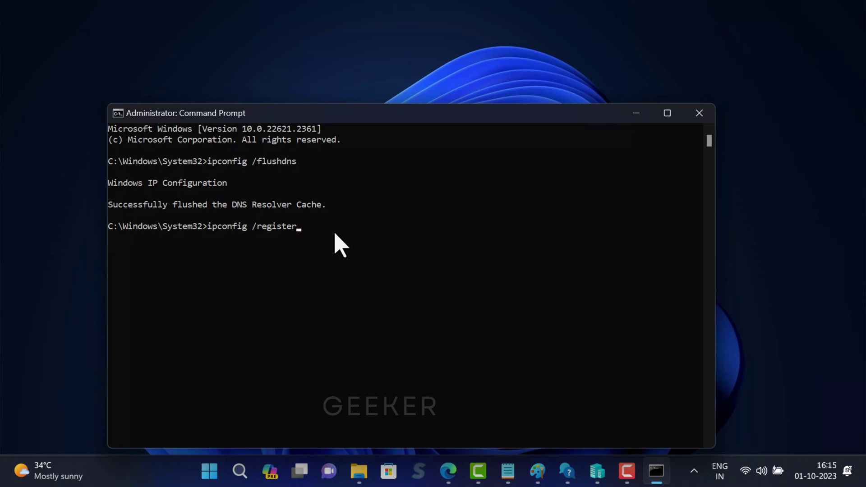
type("dns")
key("Return")
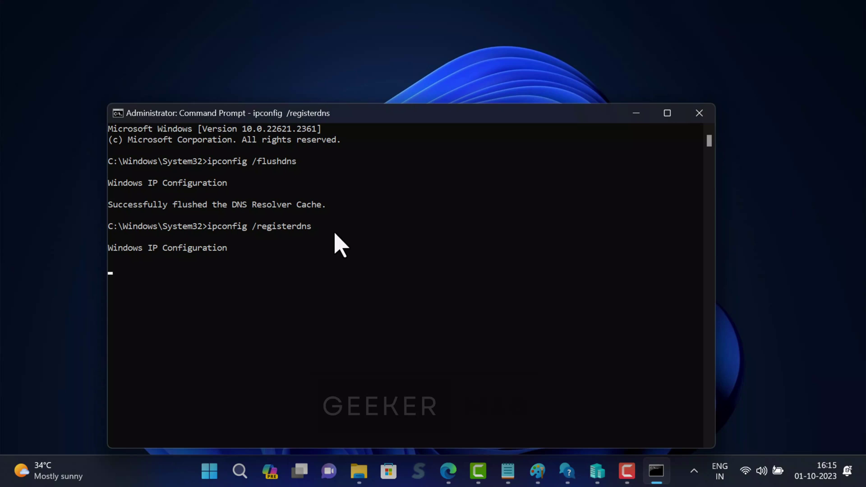
Run ipconfig /release, ipconfig /renew and netsh winsock reset, then close Command Prompt.
type("i")
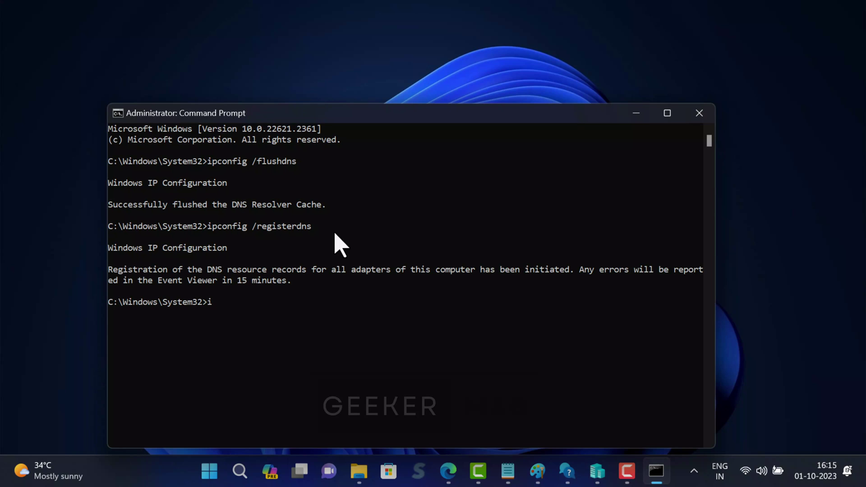
type("pconfig /release")
key("Return")
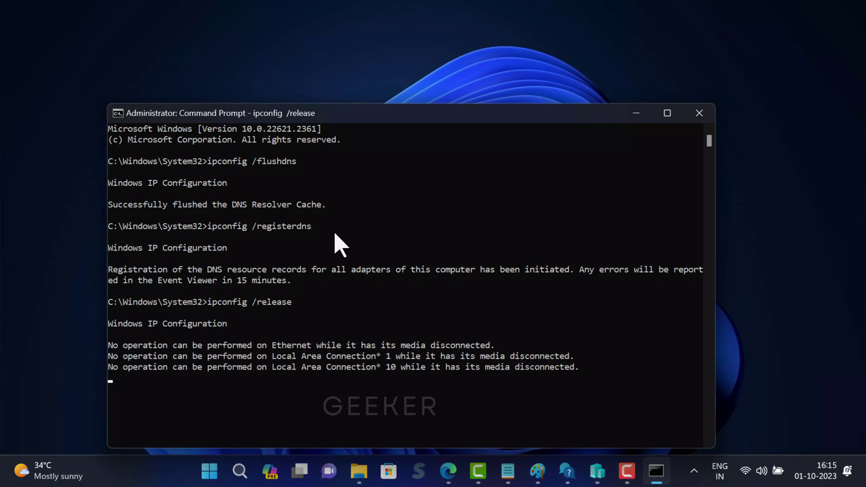
type("ipco")
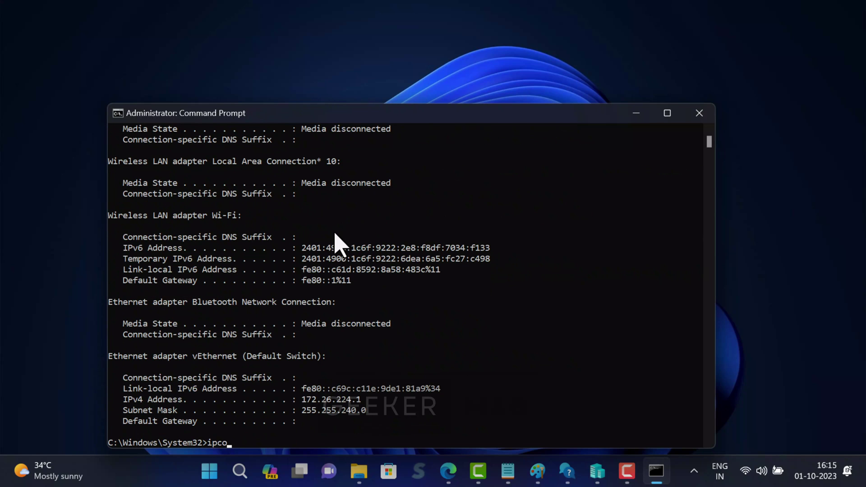
type("nfig /renew")
key("Return")
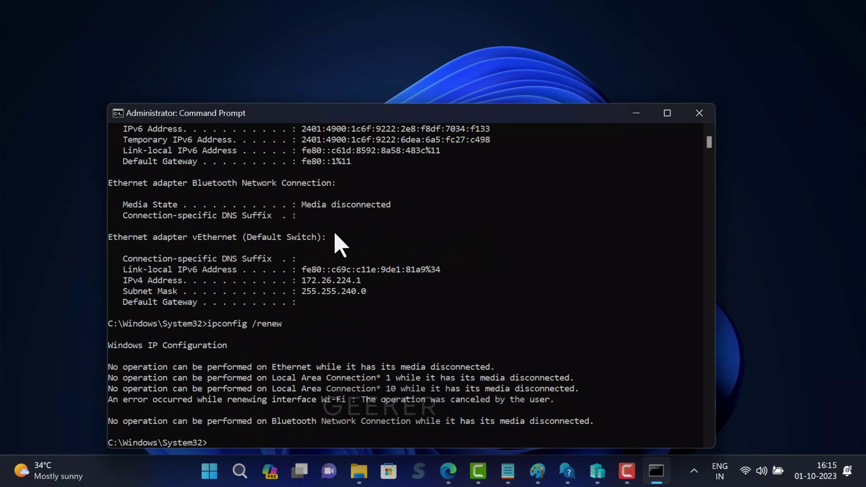
type("netsh winsock reset")
key("Return")
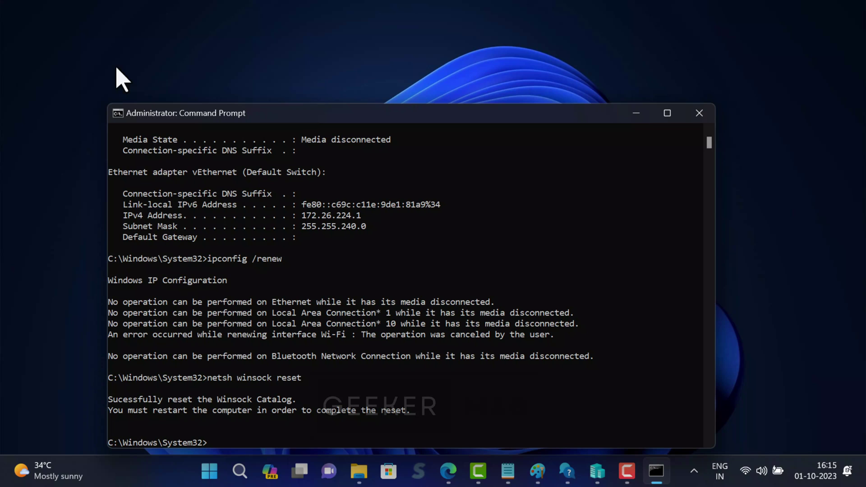
left_click(695, 117)
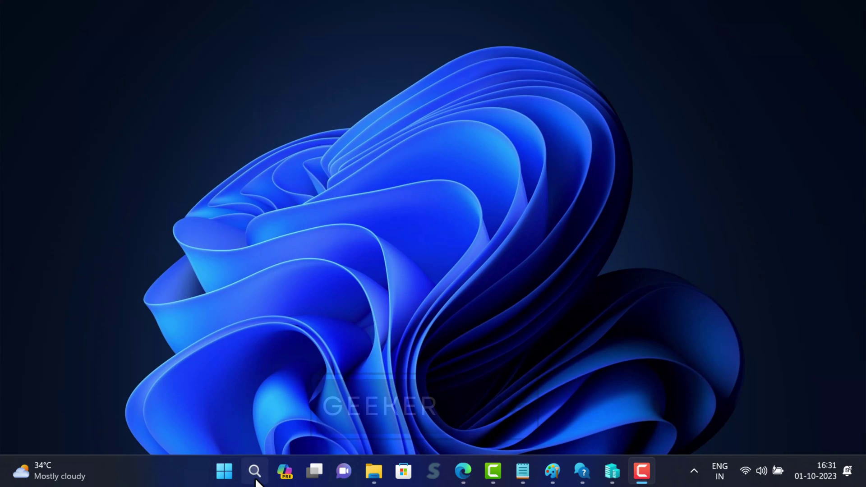
Open the Services app and find the DHCP Client service.
left_click(255, 479)
type("services")
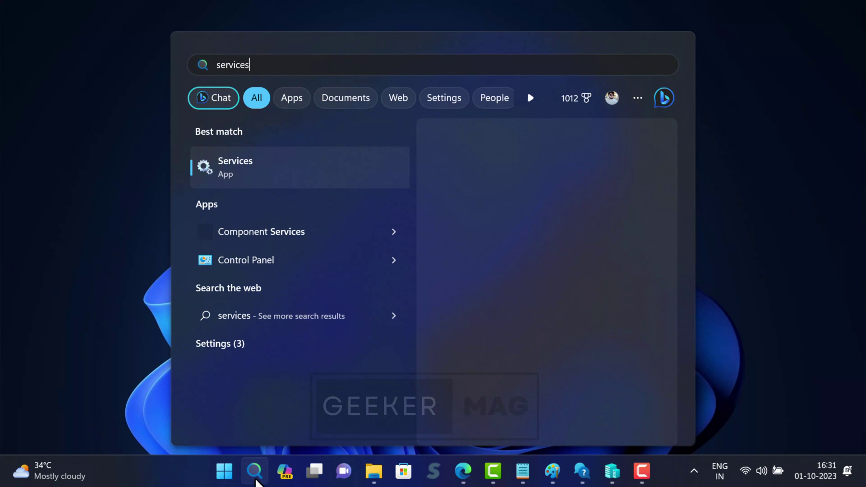
left_click(329, 181)
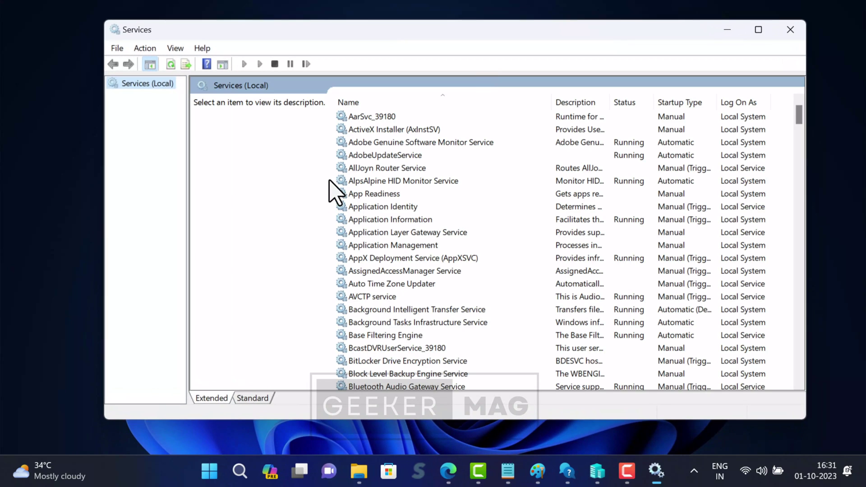
scroll(397, 243, "down", 3)
scroll(398, 239, "down", 11)
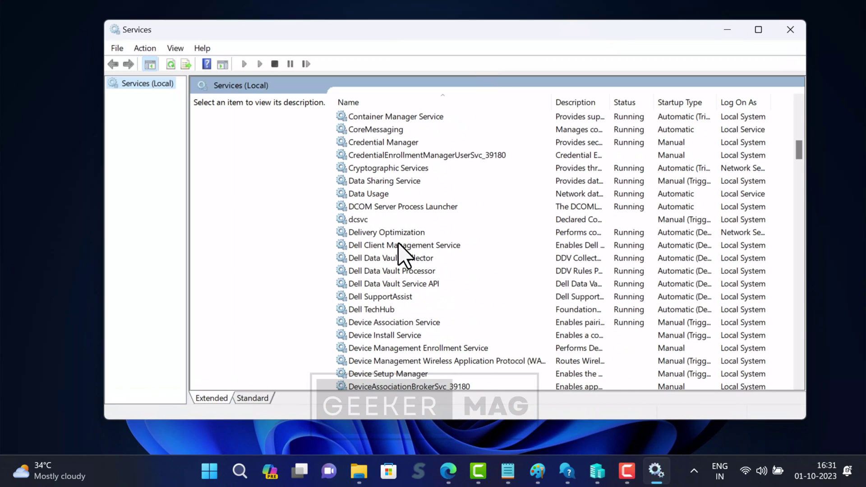
scroll(398, 244, "down", 9)
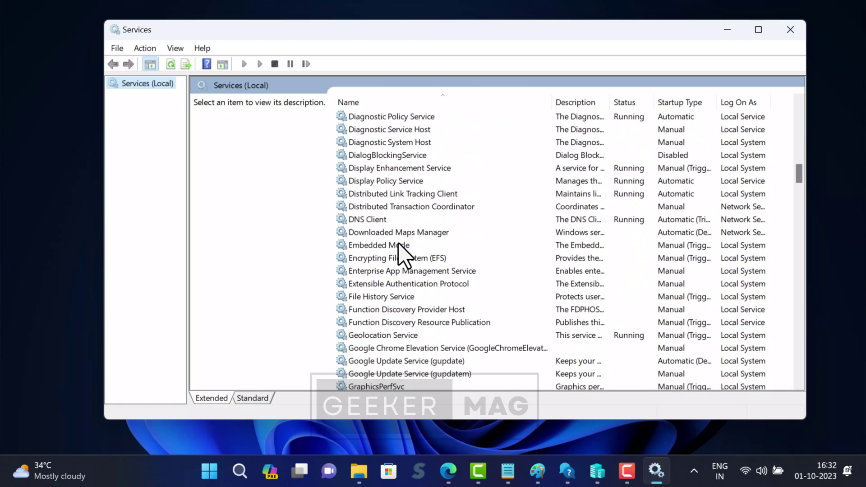
scroll(399, 244, "up", 2)
Restart DHCP Client, confirming restart of its IP Helper and WinHTTP dependent services.
left_click(397, 169)
right_click(395, 168)
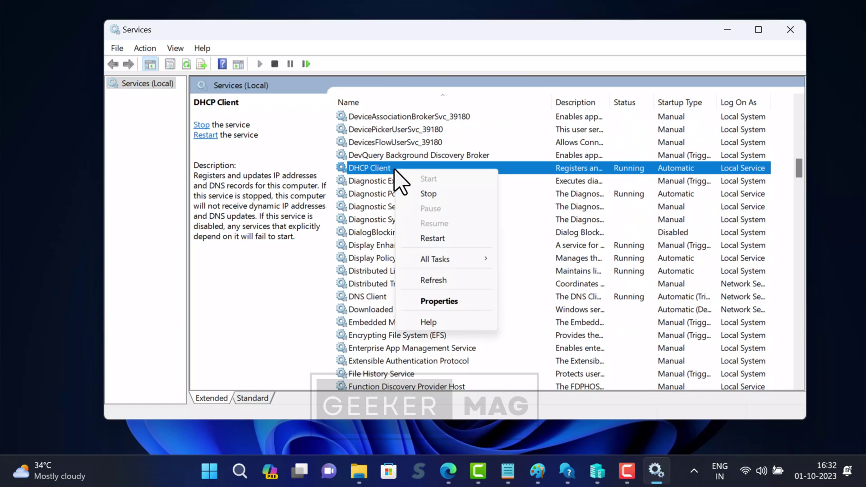
left_click(445, 238)
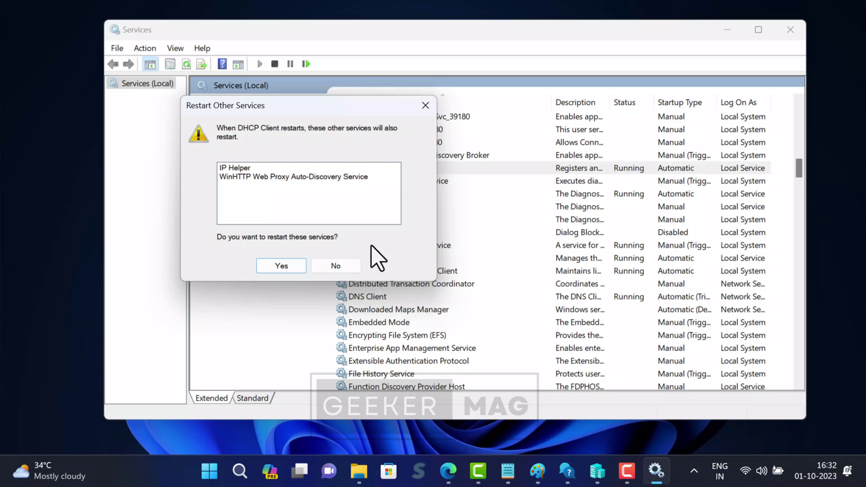
left_click(285, 270)
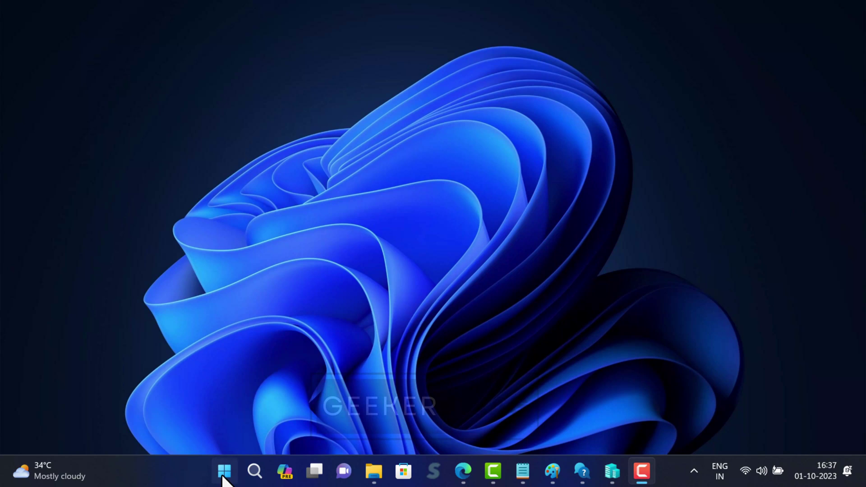
Open Settings > Network & internet and the #2Airtel_5G Wi-Fi properties page.
right_click(222, 472)
left_click(281, 326)
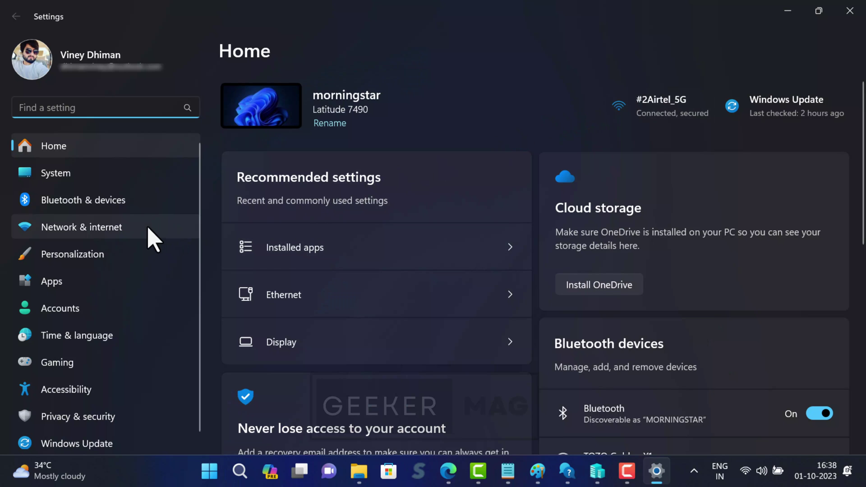
left_click(145, 239)
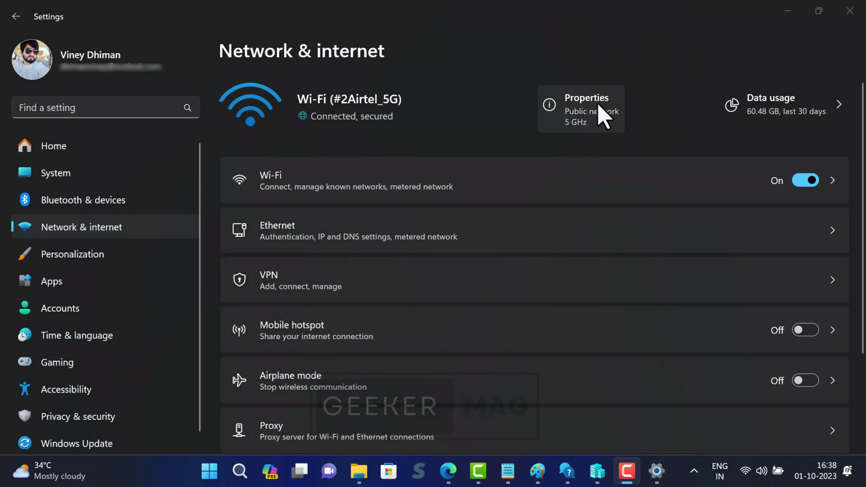
left_click(603, 116)
left_click(604, 116)
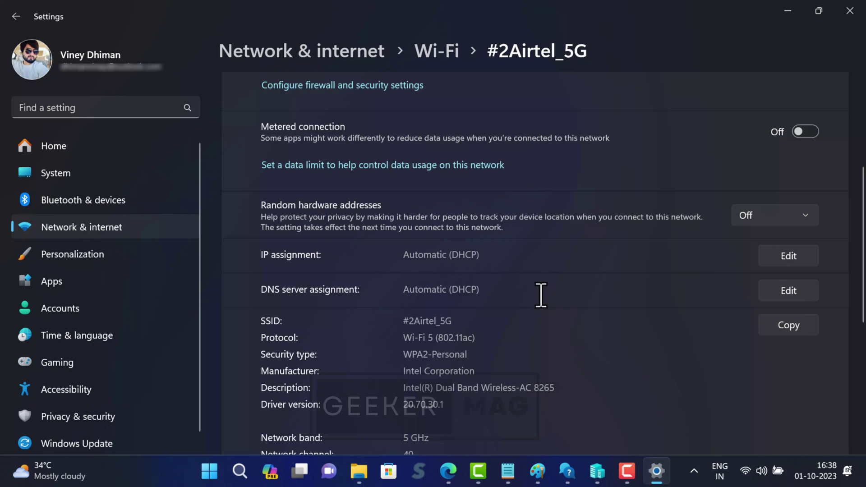
Switch the Wi-Fi DNS server assignment to Manual with IPv4 turned on.
left_click(807, 292)
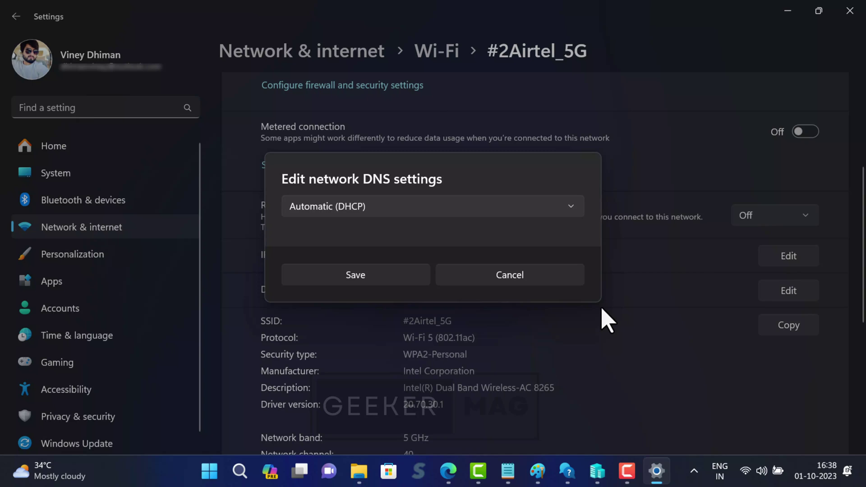
left_click(469, 212)
left_click(458, 239)
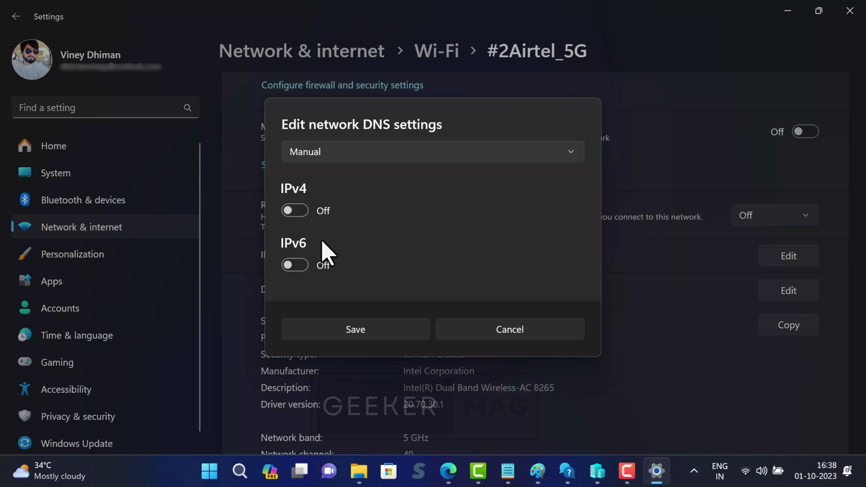
left_click(296, 212)
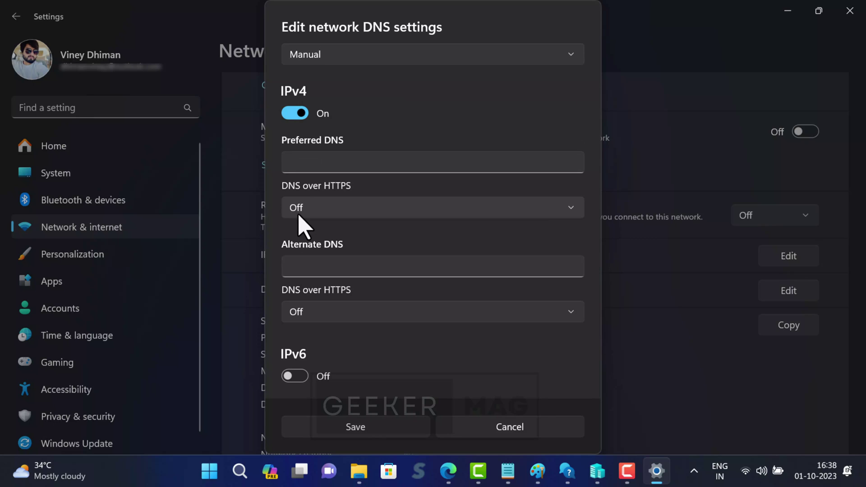
Enter 8.8.8.8 as preferred and 8.8.4.4 as alternate DNS, then save.
left_click(320, 170)
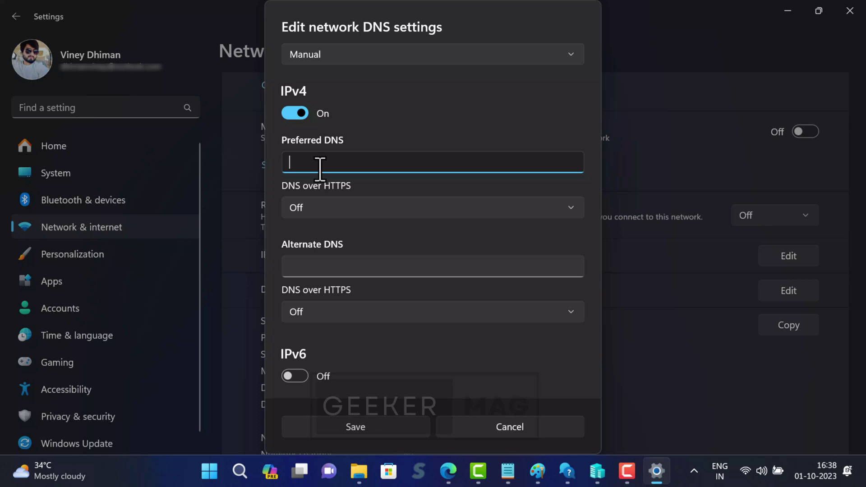
type("8.8.8.8")
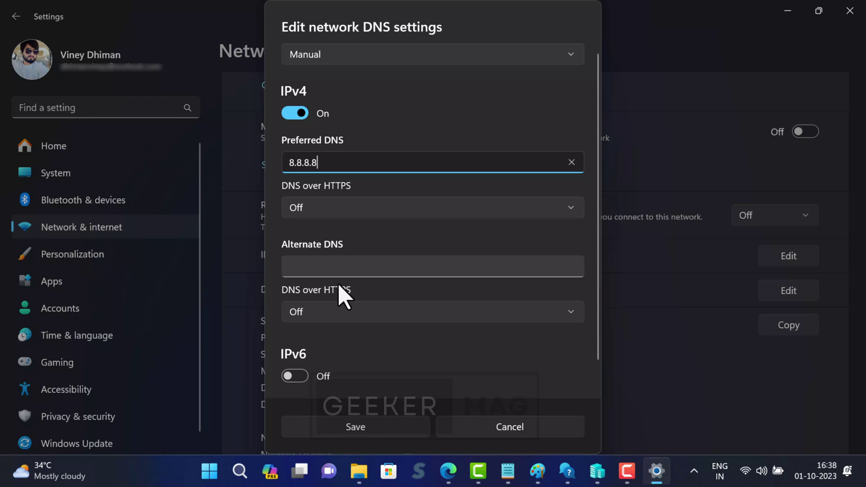
left_click(344, 268)
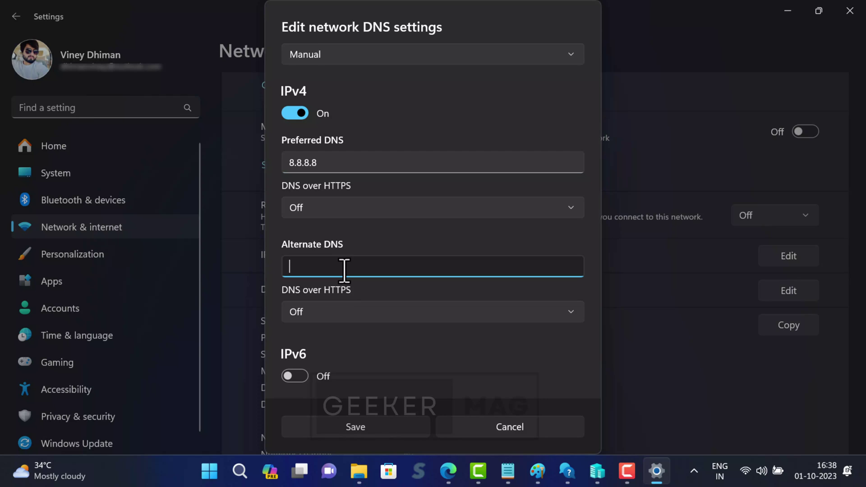
type("8.8.4.4")
left_click(416, 251)
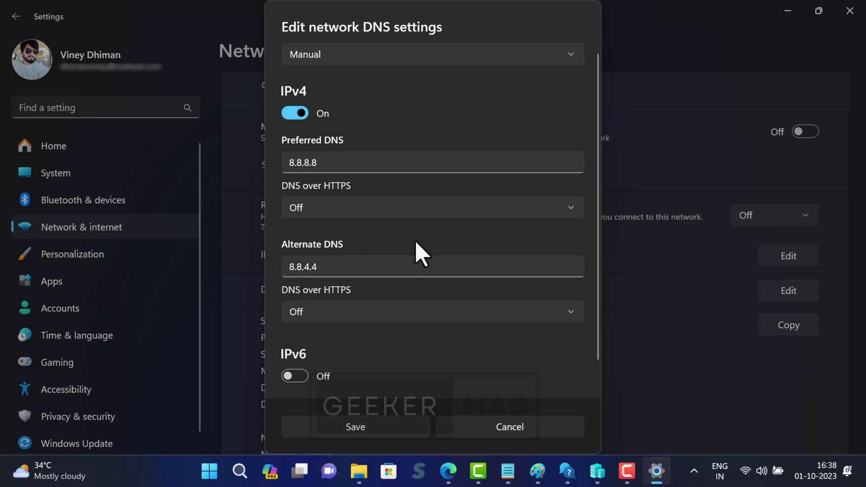
left_click(406, 426)
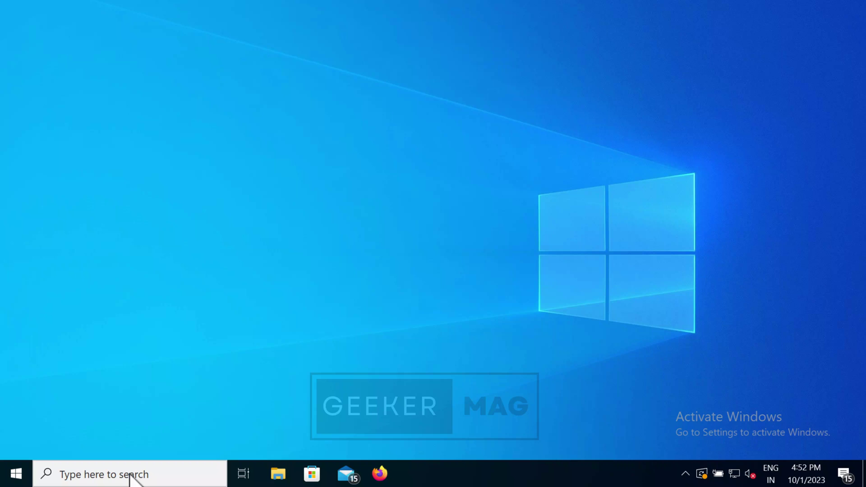
Open Control Panel's Network and Sharing Center and the Ethernet Status dialog.
left_click(130, 474)
type("control panel")
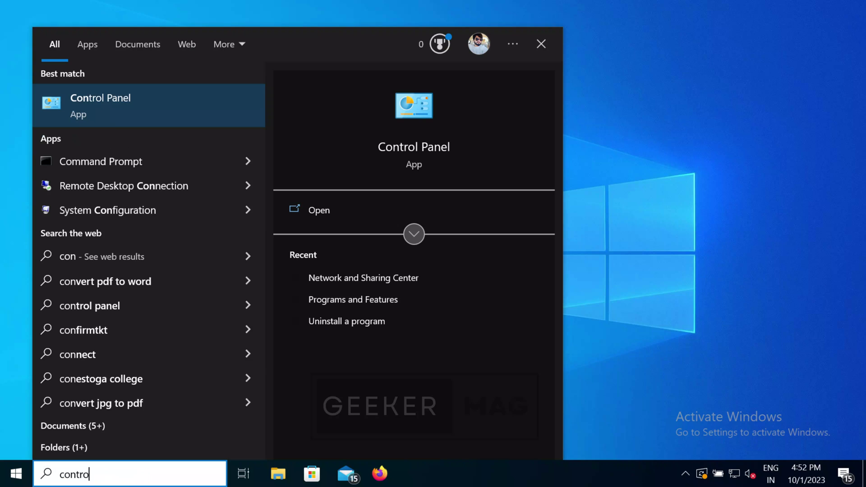
left_click(121, 116)
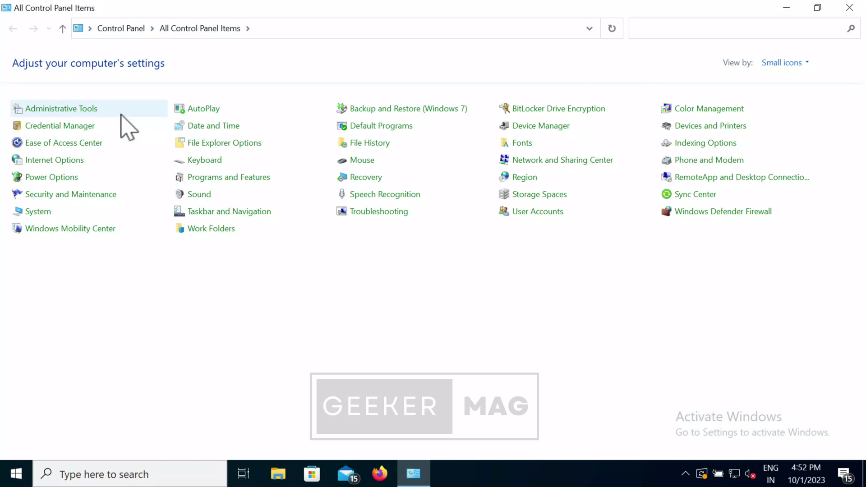
left_click(540, 167)
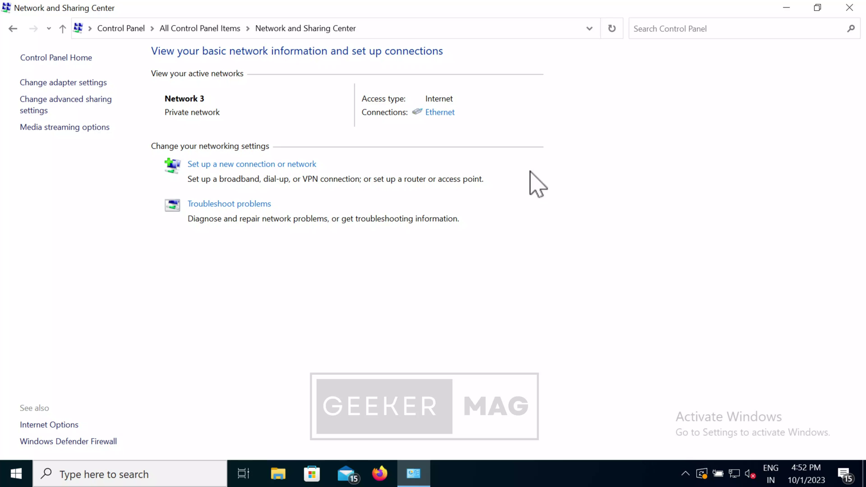
left_click(442, 113)
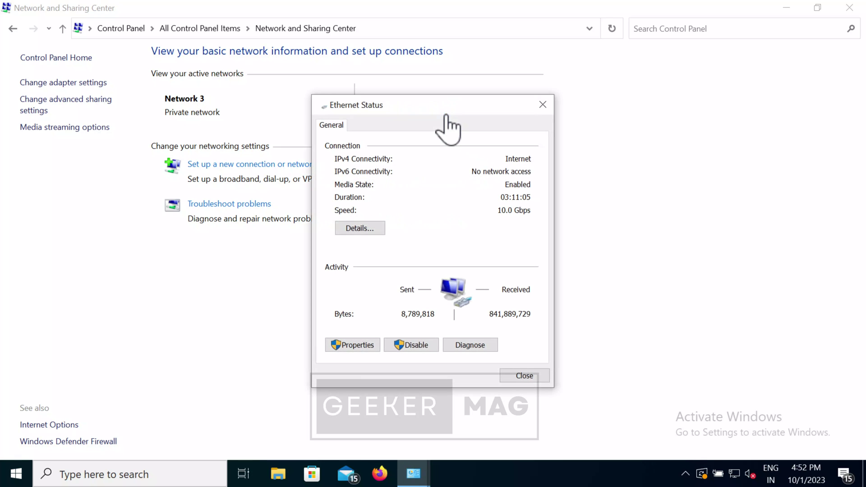
Set Ethernet TCP/IPv4 DNS servers to 8.8.8.8 and 8.8.4.4, then confirm with OK.
left_click(359, 353)
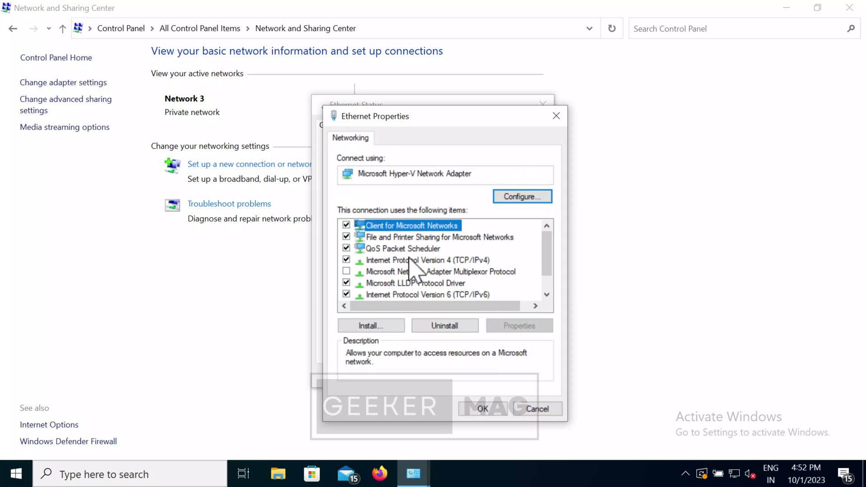
left_click(411, 262)
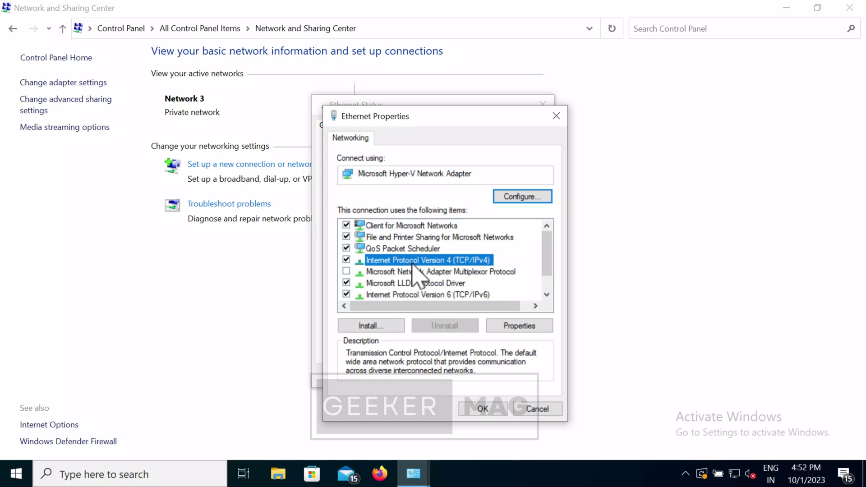
left_click(550, 329)
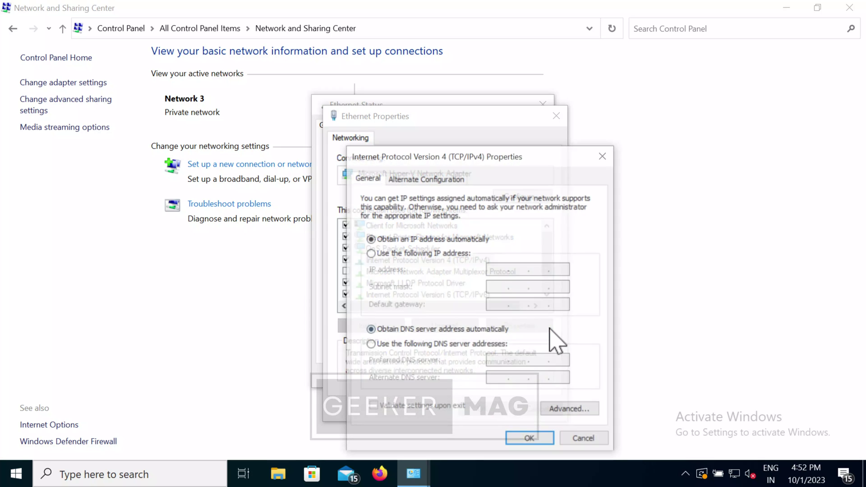
left_click(370, 345)
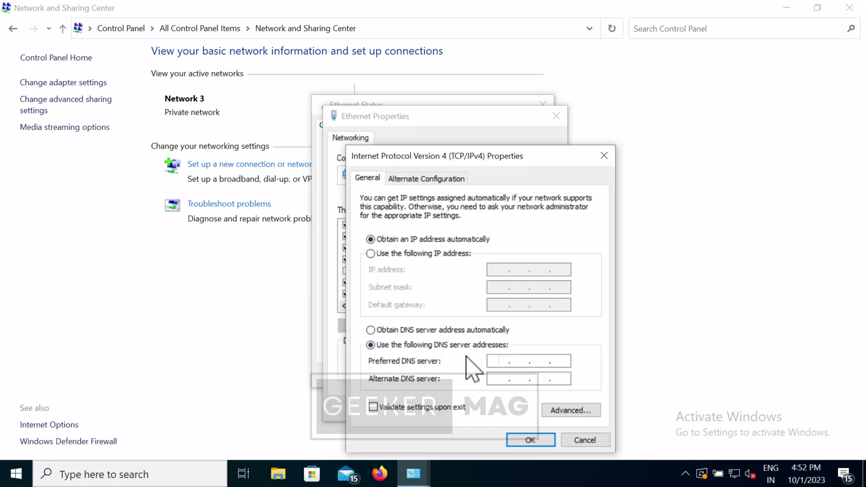
type("8.8.8.8")
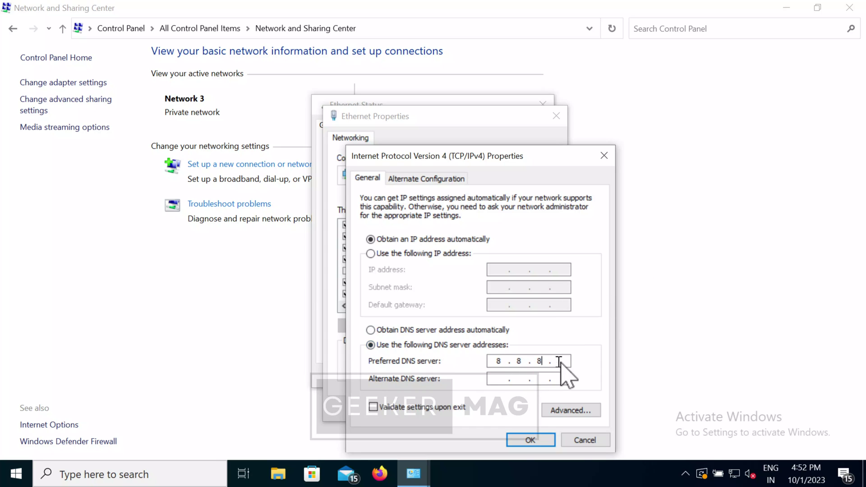
left_click(499, 380)
type("8.8.4.4")
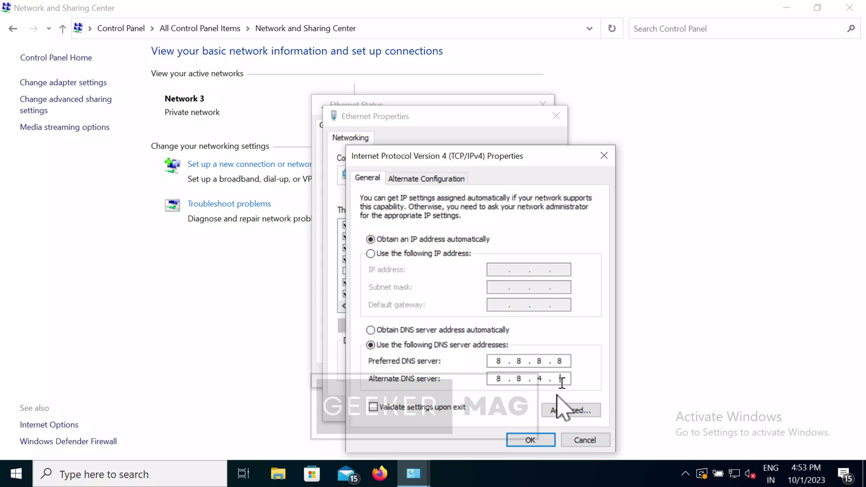
left_click(540, 441)
left_click(492, 411)
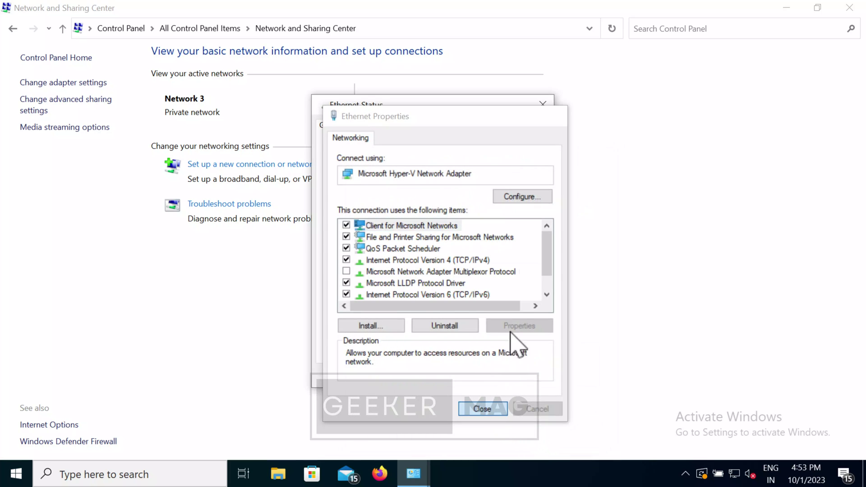
Close the Ethernet Status window.
left_click(544, 106)
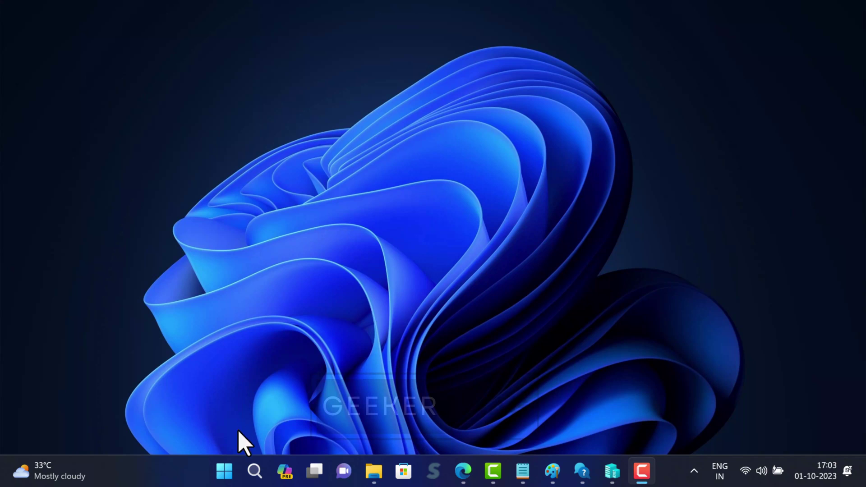
Open Windows Security's Virus & threat protection page.
left_click(255, 472)
type("security")
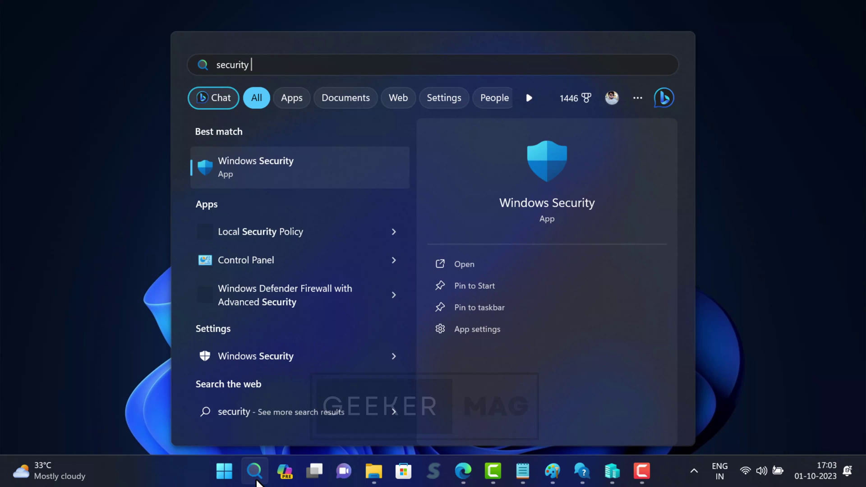
left_click(285, 181)
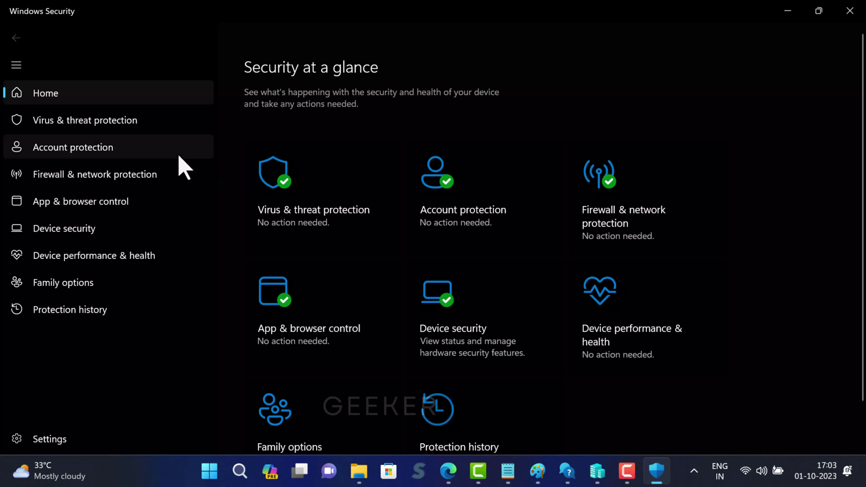
left_click(120, 128)
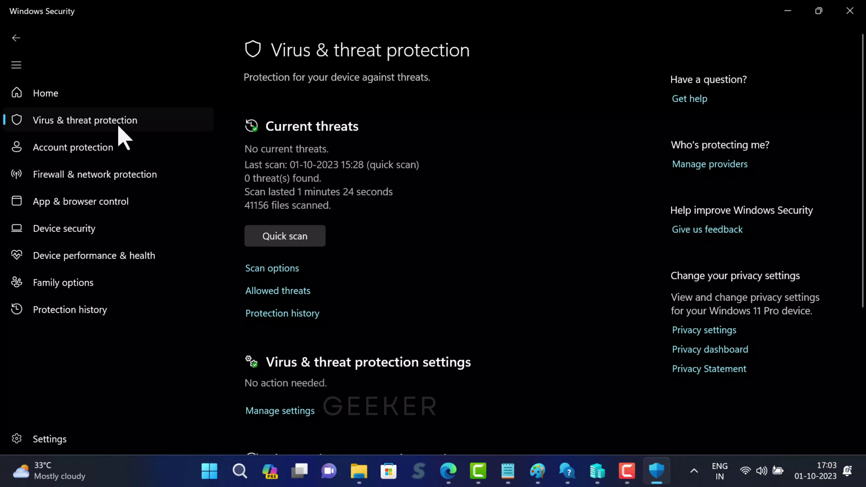
scroll(407, 294, "down", 3)
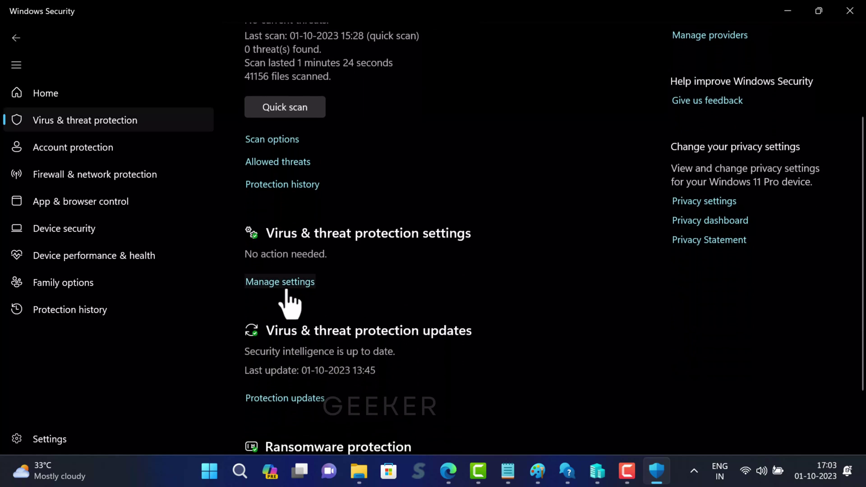
scroll(287, 316, "up", 2)
scroll(287, 295, "down", 2)
Switch Real-time protection Off under Manage settings and approve the UAC prompt.
left_click(287, 294)
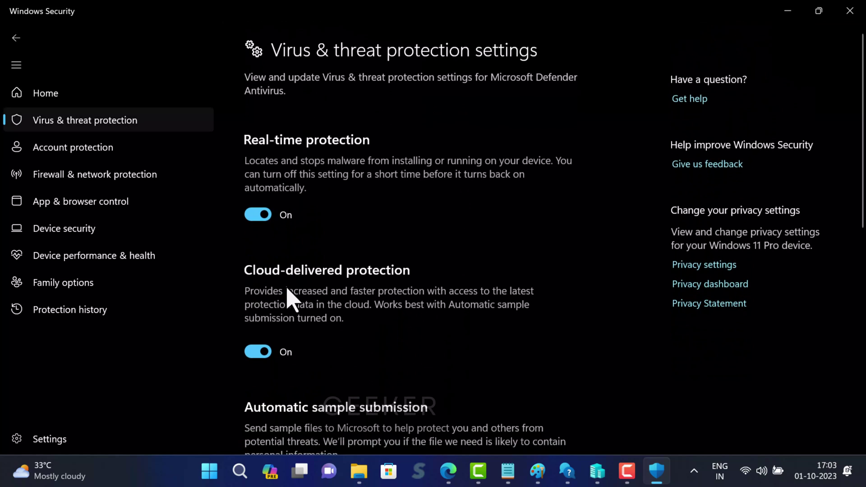
left_click(256, 217)
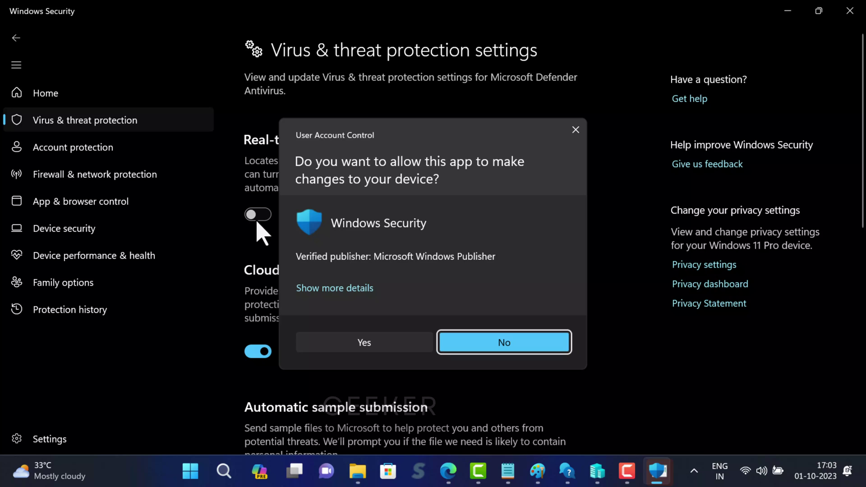
left_click(382, 347)
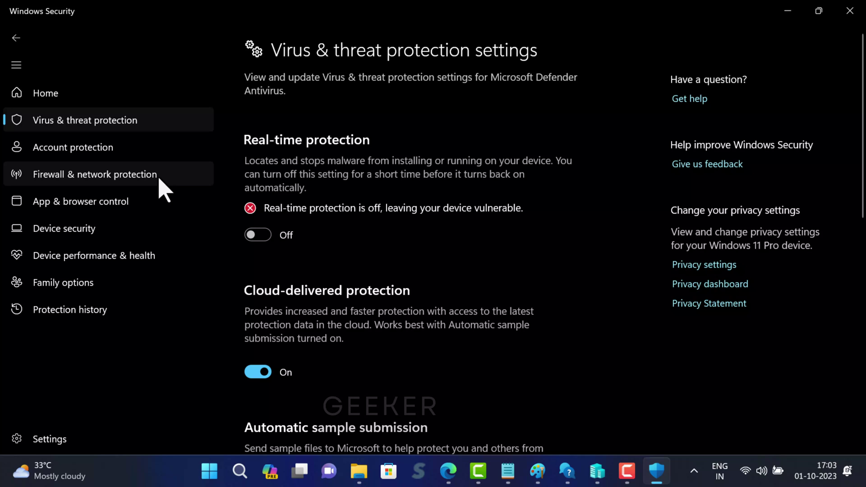
Turn Microsoft Defender Firewall off for the active public network and approve the UAC prompt.
left_click(163, 189)
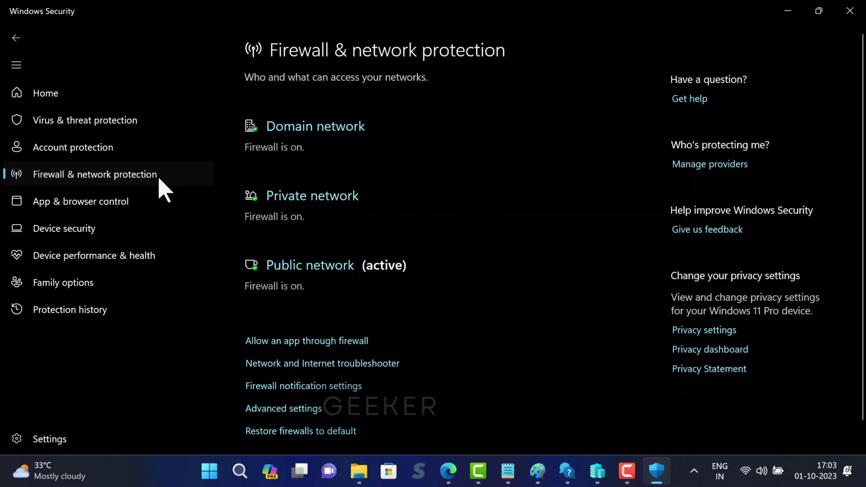
left_click(331, 271)
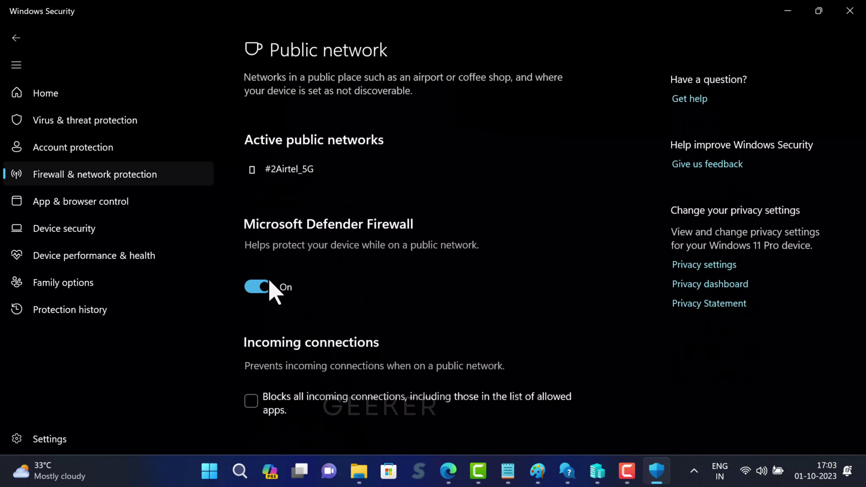
left_click(267, 286)
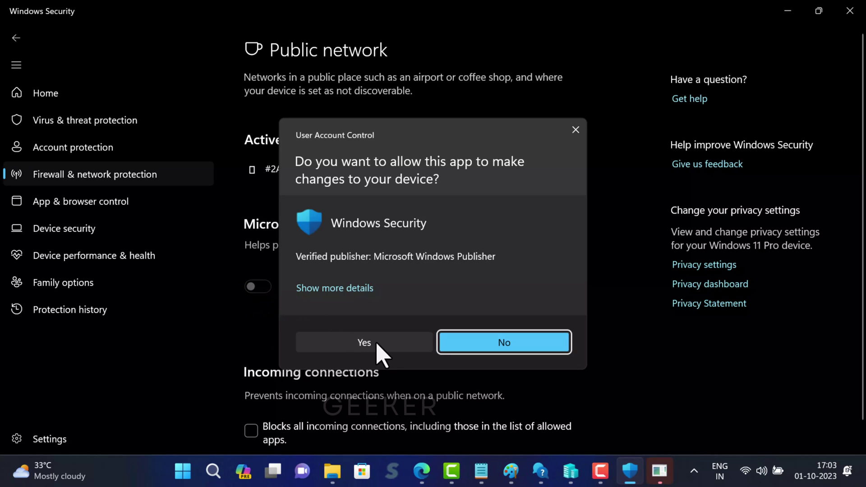
left_click(377, 344)
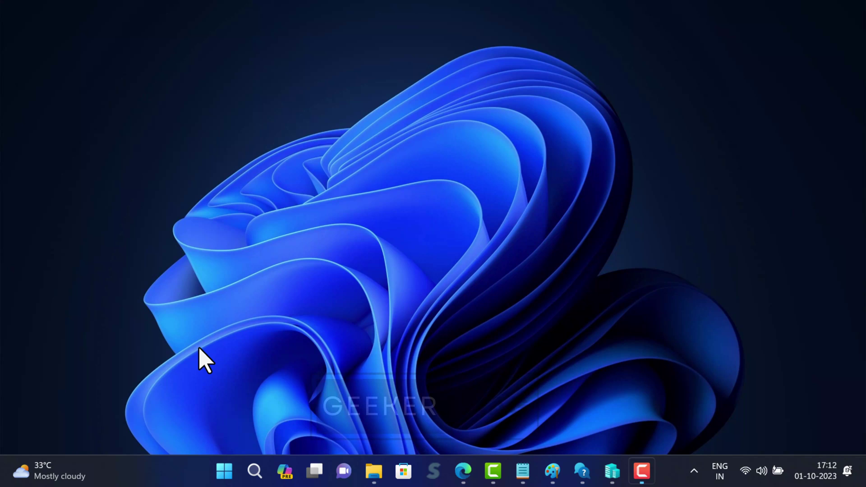
Open Settings at Network & internet > Advanced network settings > Network reset.
right_click(223, 478)
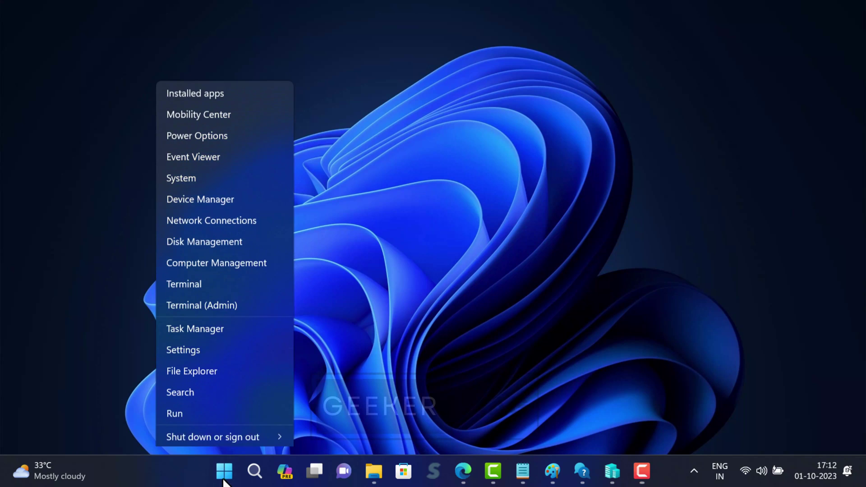
left_click(261, 328)
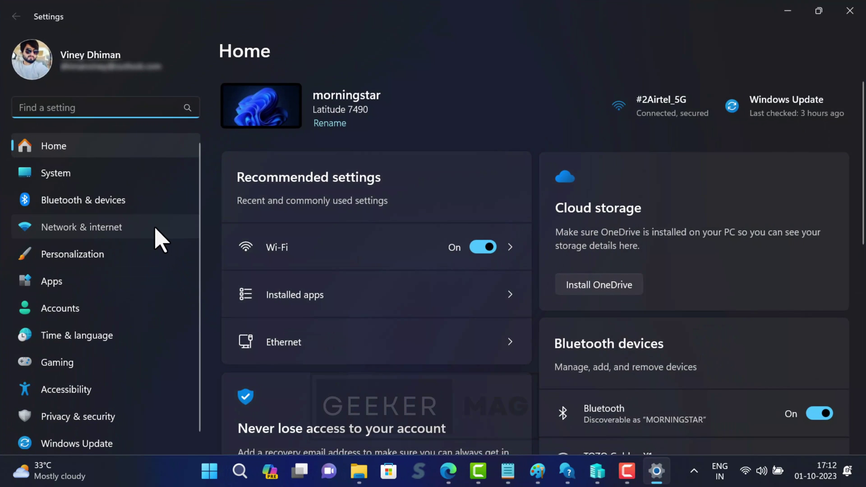
left_click(158, 239)
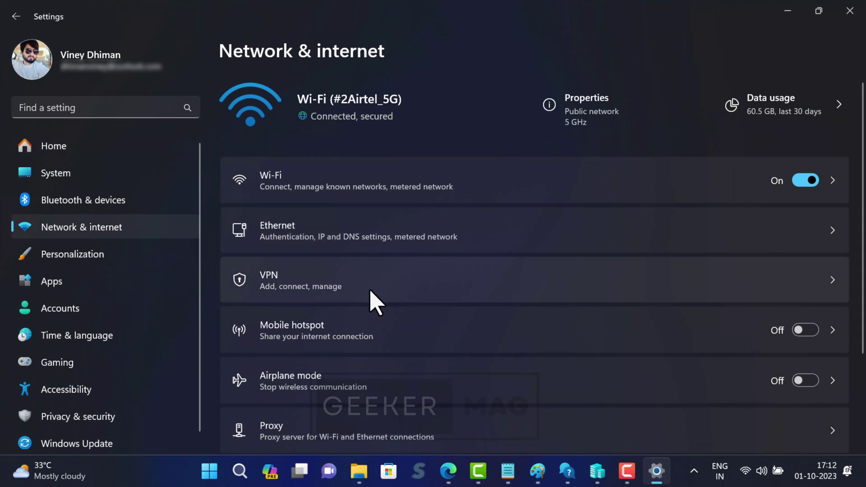
scroll(377, 309, "down", 3)
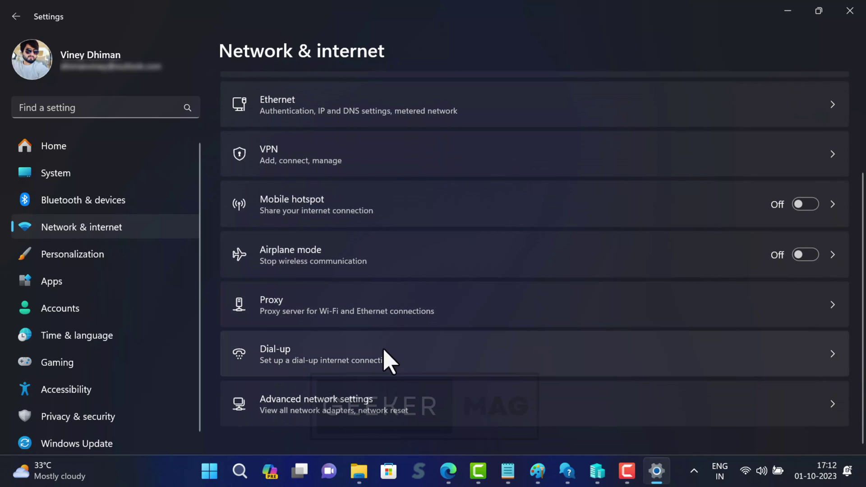
left_click(386, 412)
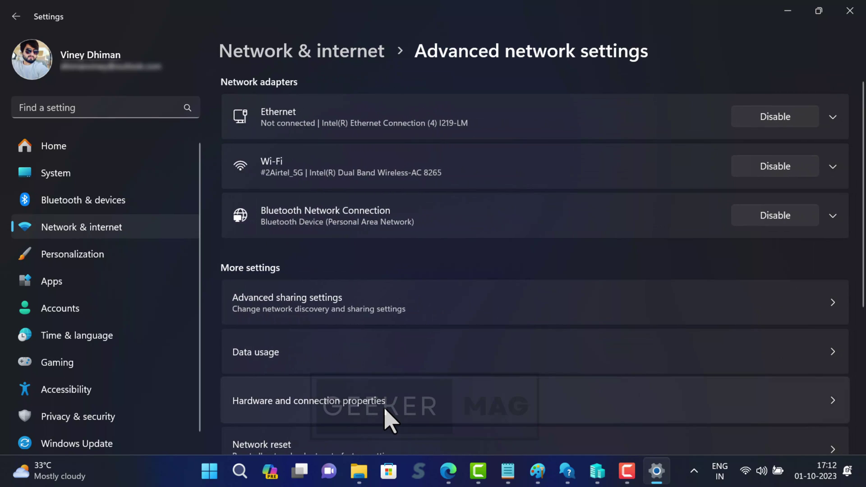
scroll(393, 298, "down", 3)
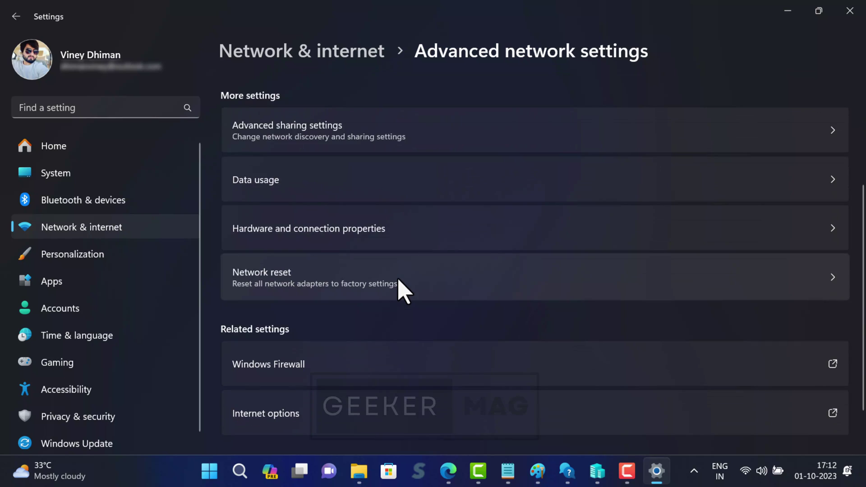
left_click(398, 289)
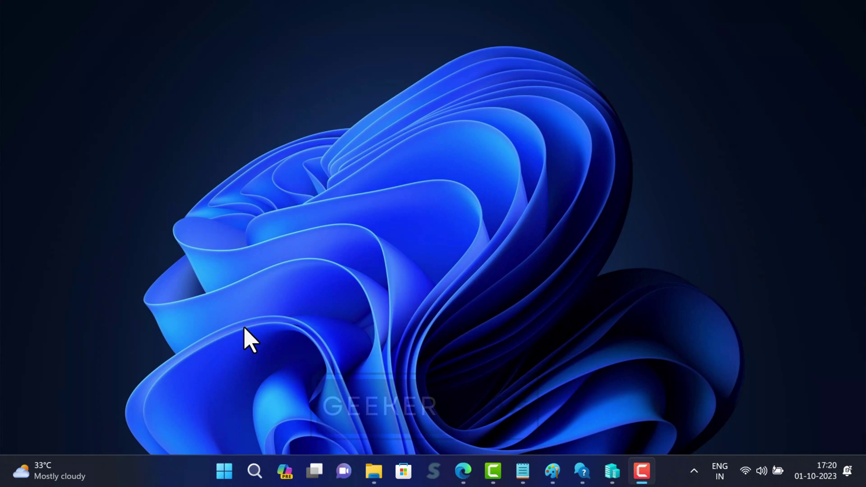
Launch Command Prompt as administrator from a 'cmd' search, approving UAC.
left_click(253, 477)
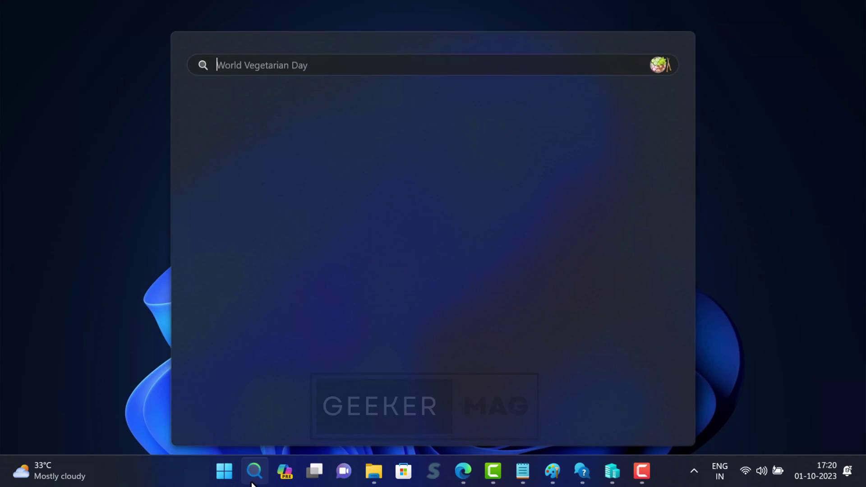
type("cmd")
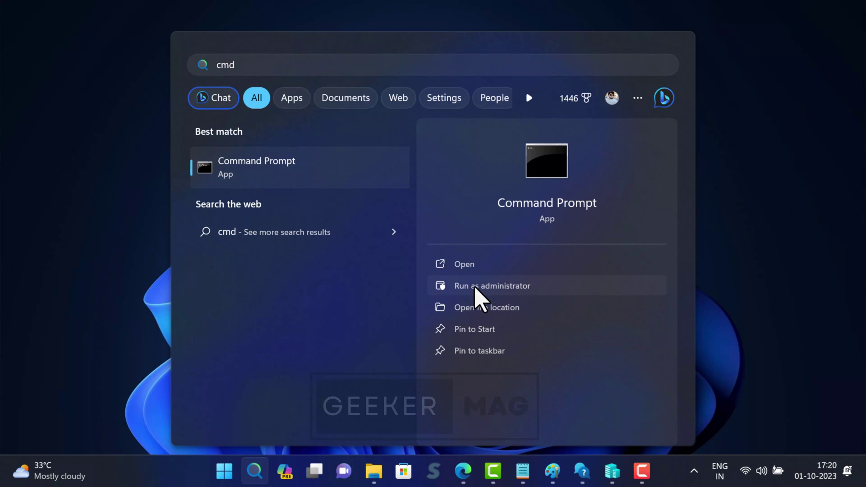
left_click(476, 288)
left_click(390, 343)
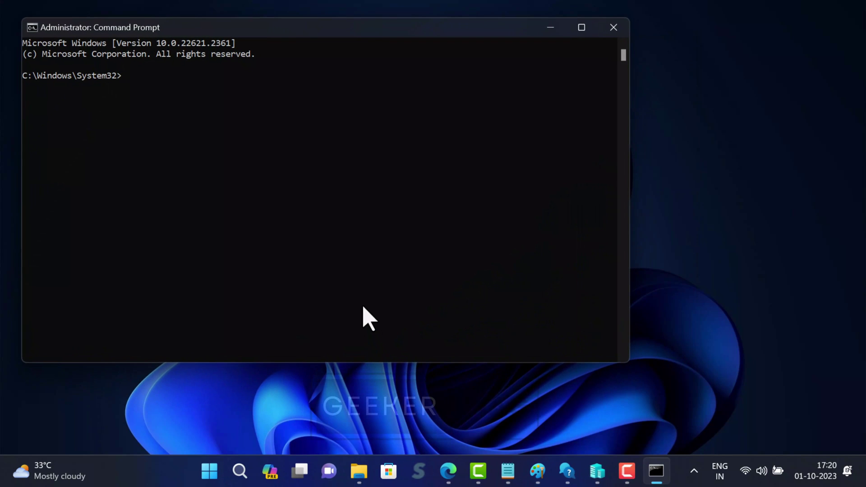
Run 'netsh int ip reset' and highlight the restart-required message.
type("netsh int ip reset")
key("Return")
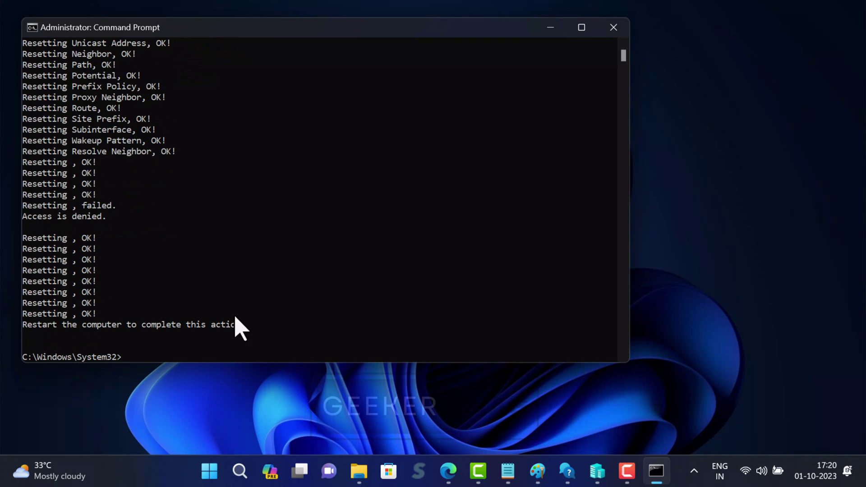
left_click_drag(254, 329, 24, 327)
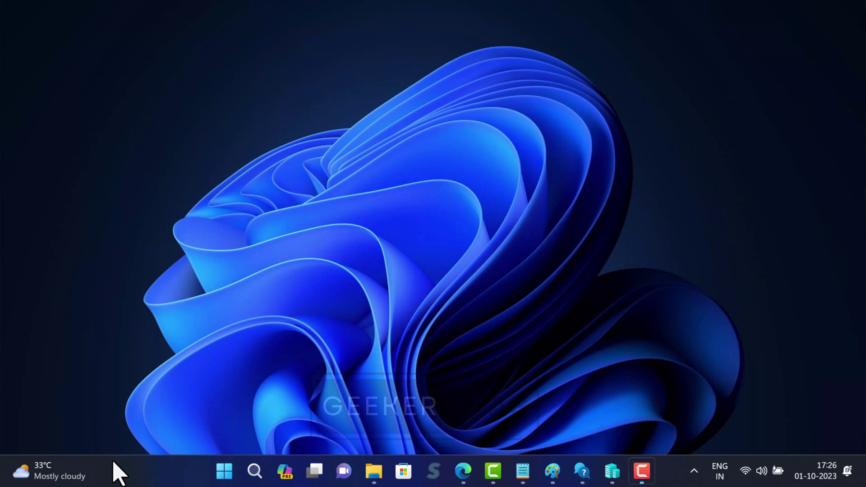
Open the Windows Update page in Settings and run Check for updates.
right_click(225, 471)
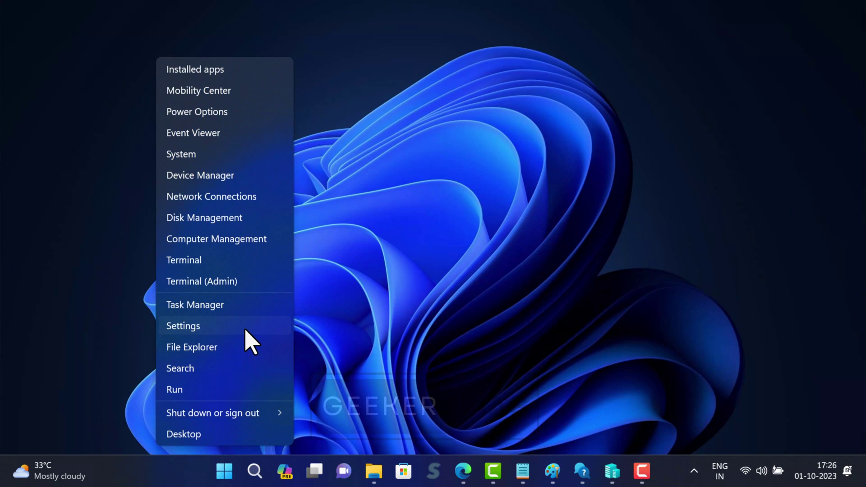
left_click(245, 330)
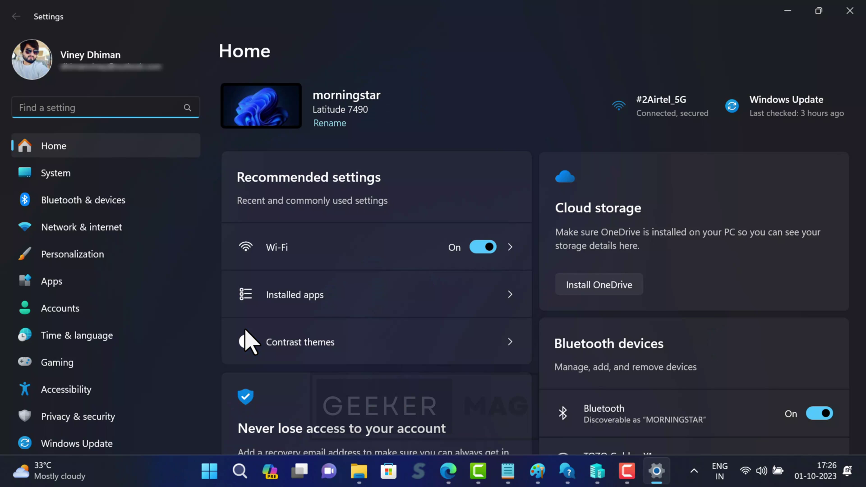
left_click(131, 447)
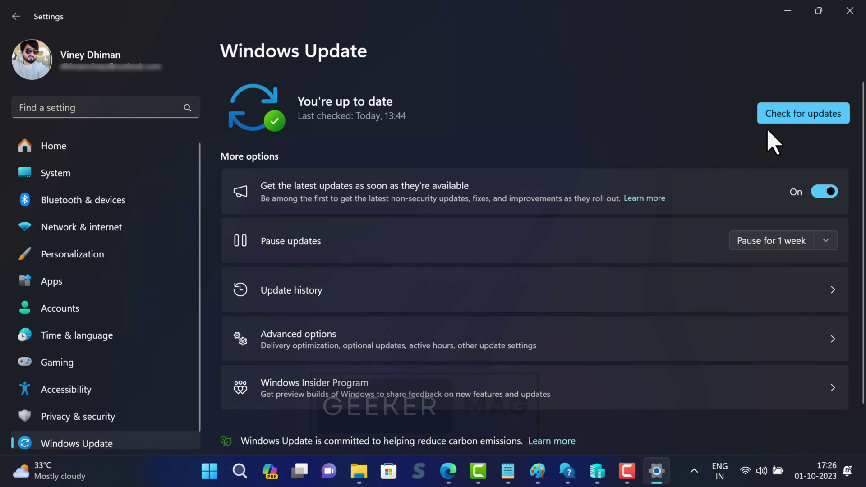
left_click(775, 128)
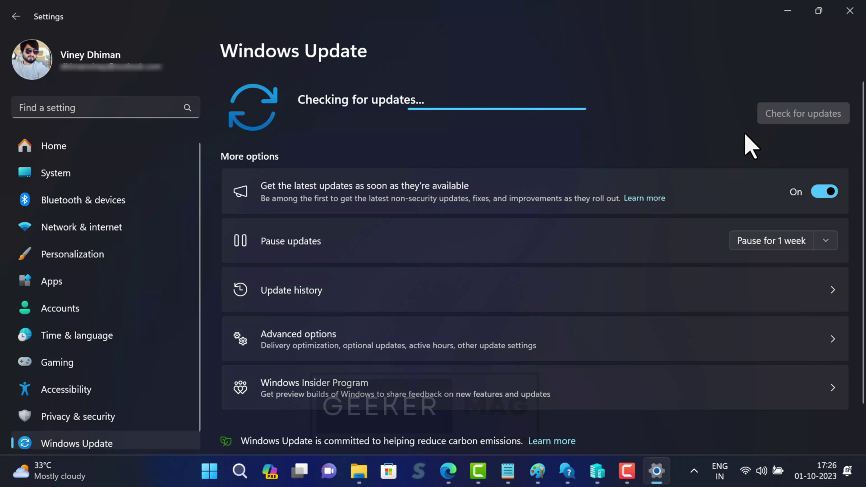